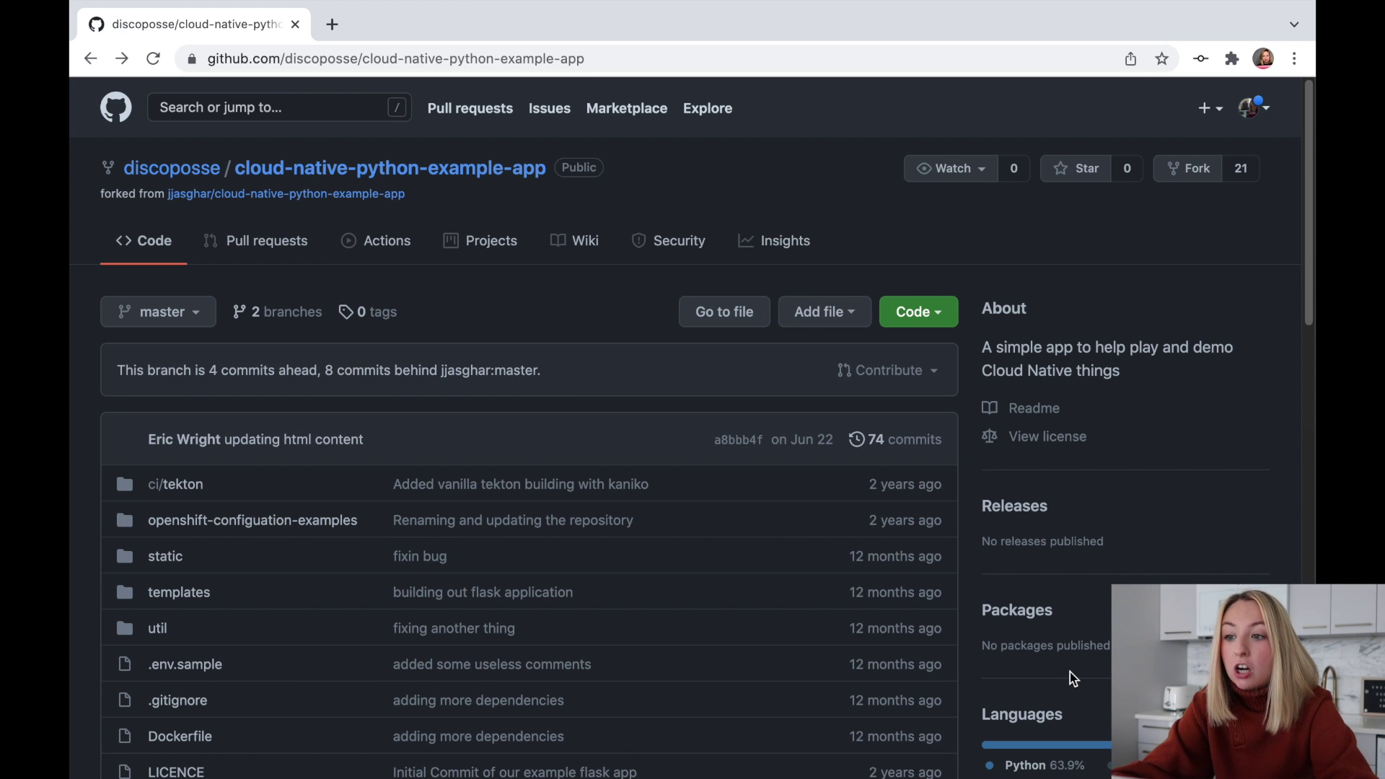
Read the cloud-native-python-example-app README and fork the repository into your personal account
scroll(1070, 672, down, 12)
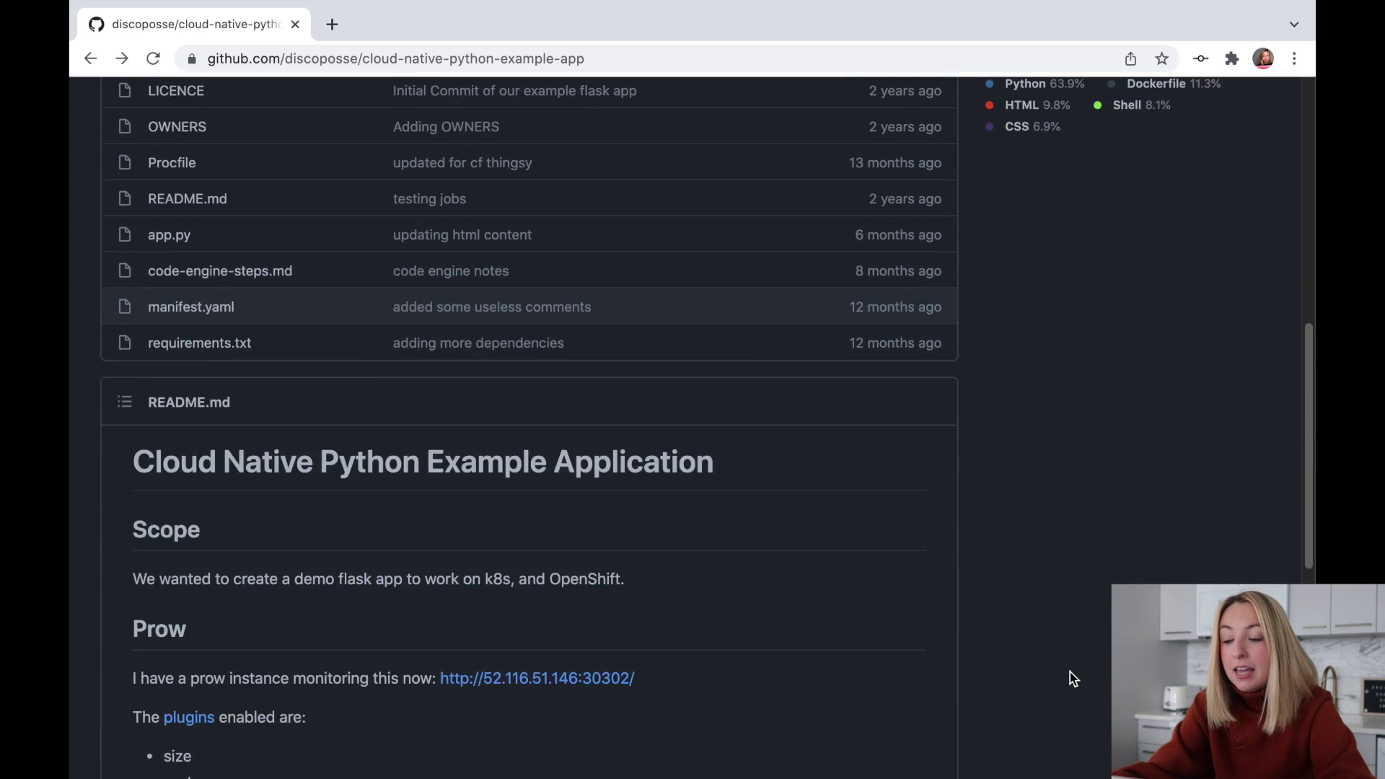
scroll(1071, 672, down, 1)
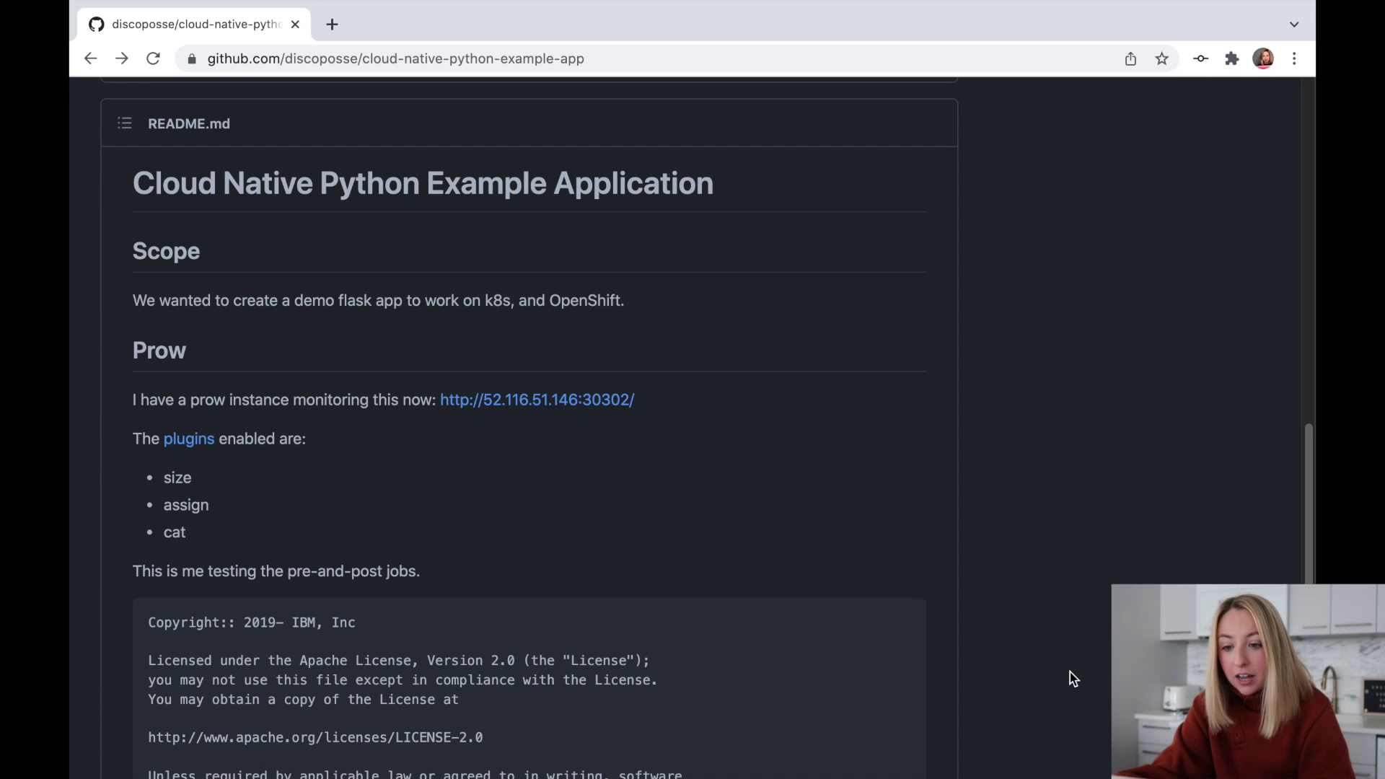
scroll(1070, 672, up, 12)
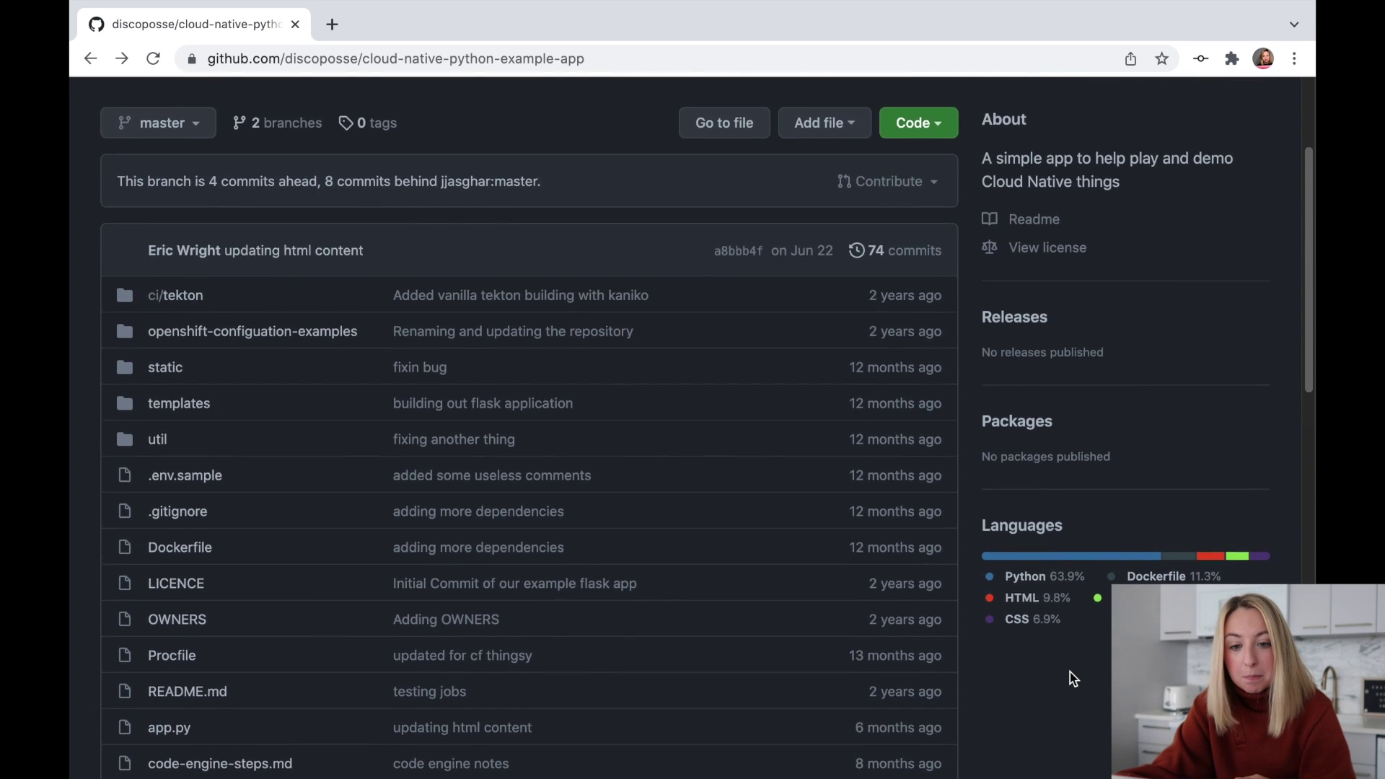
scroll(1036, 204, up, 2)
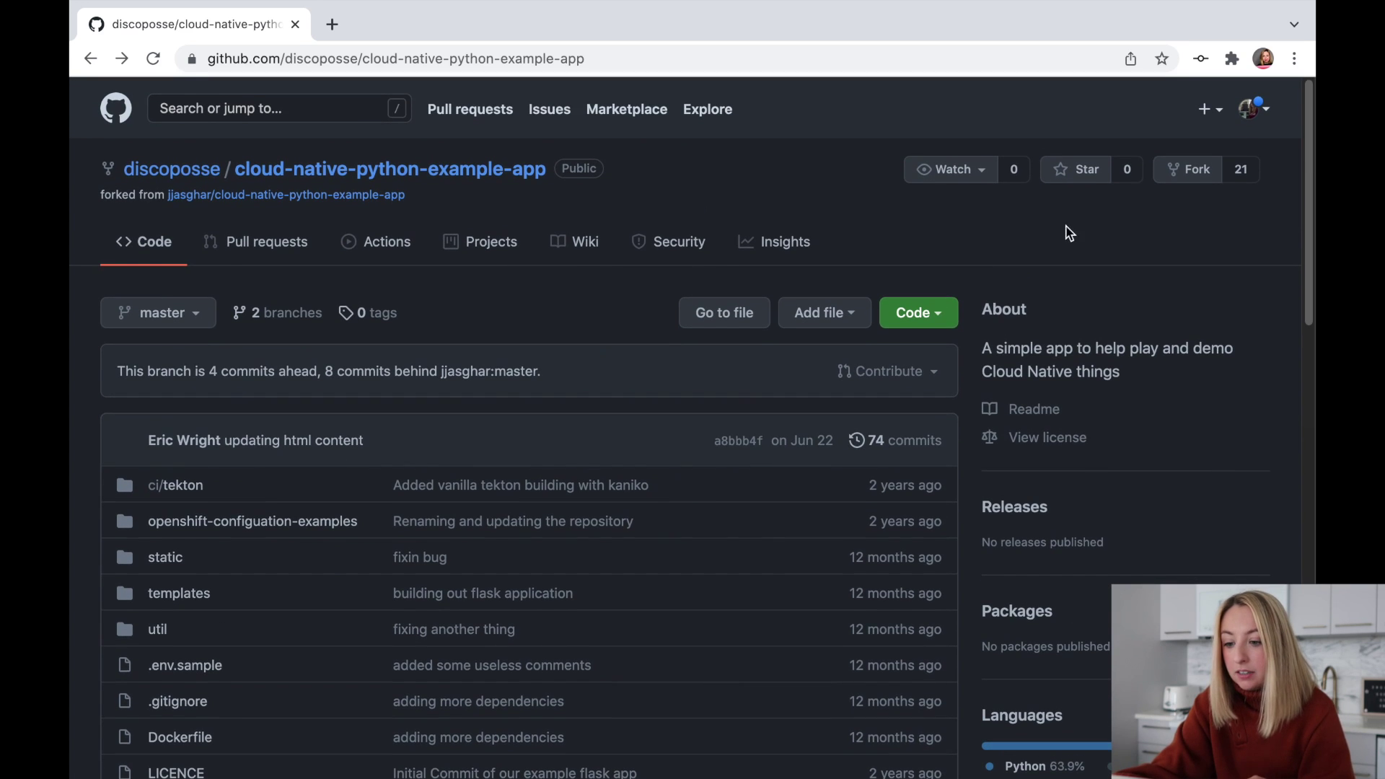
click(1218, 166)
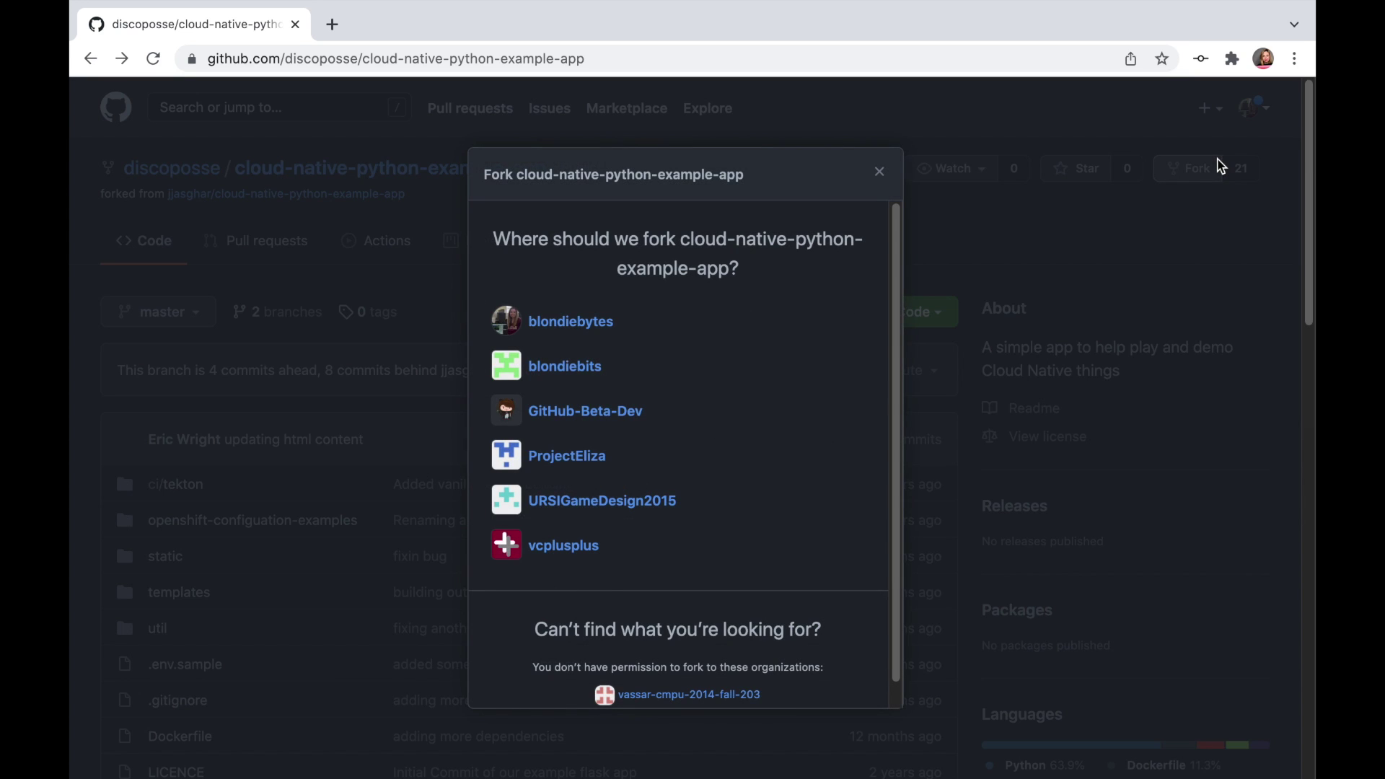
click(570, 321)
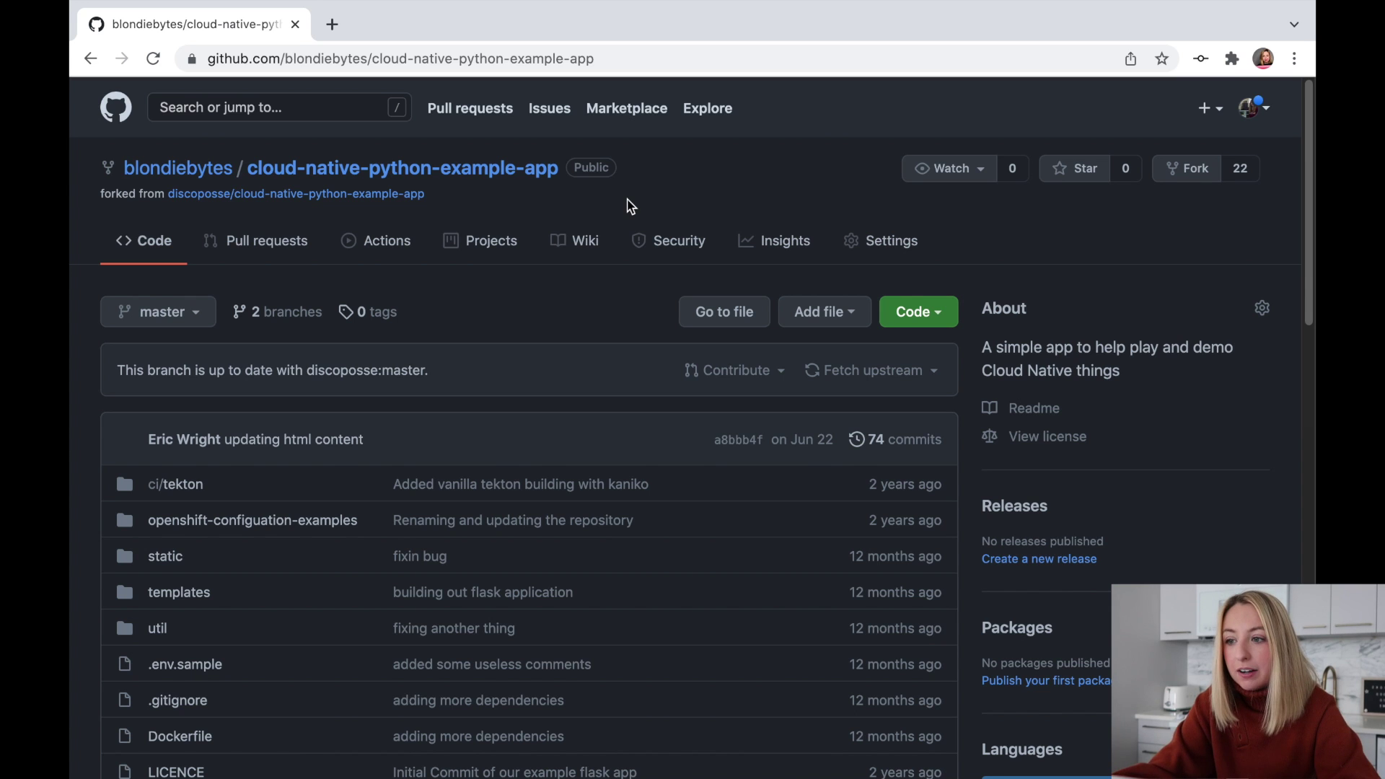
click(332, 24)
On cloud.ibm.com, open the blondiebytes-ocp-houston cluster from Clusters and launch its OpenShift web console
text(cloud.ibm.com)
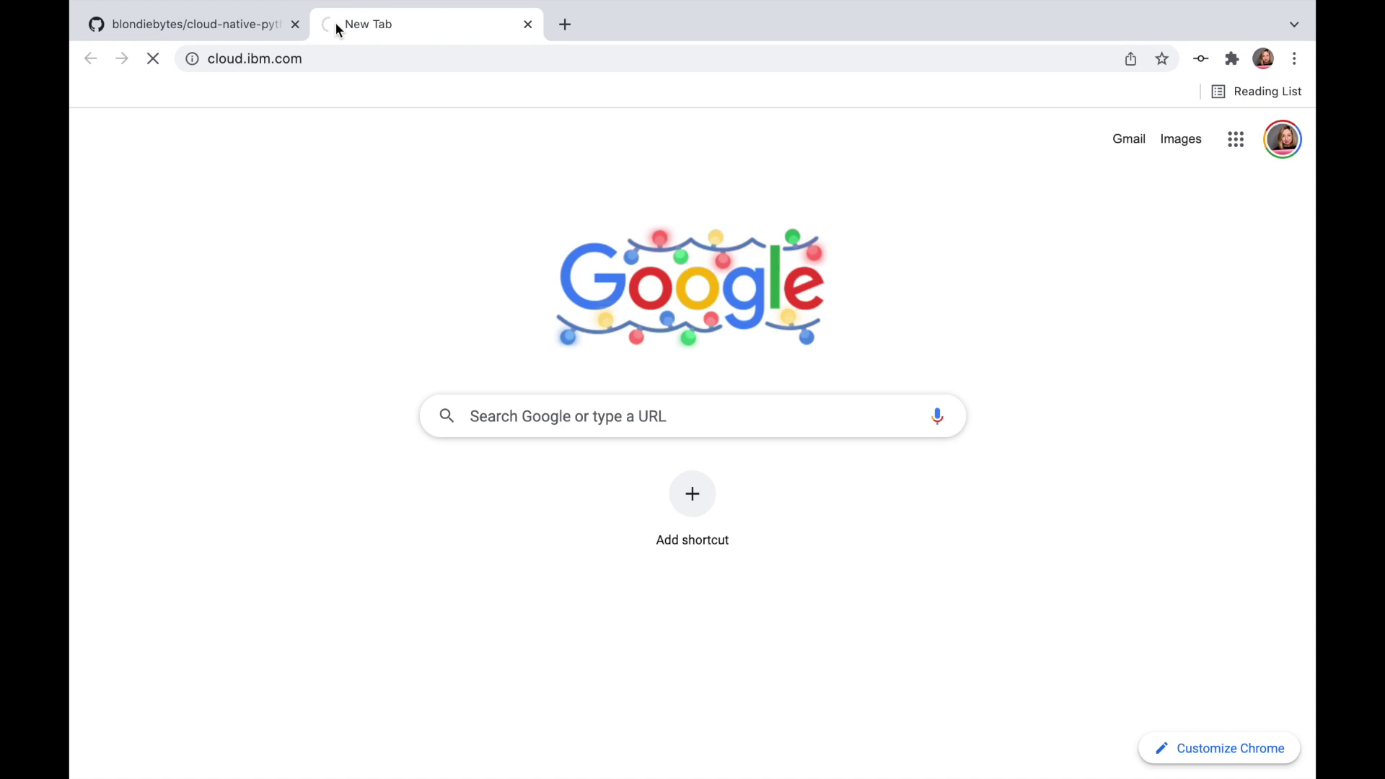
key(Return)
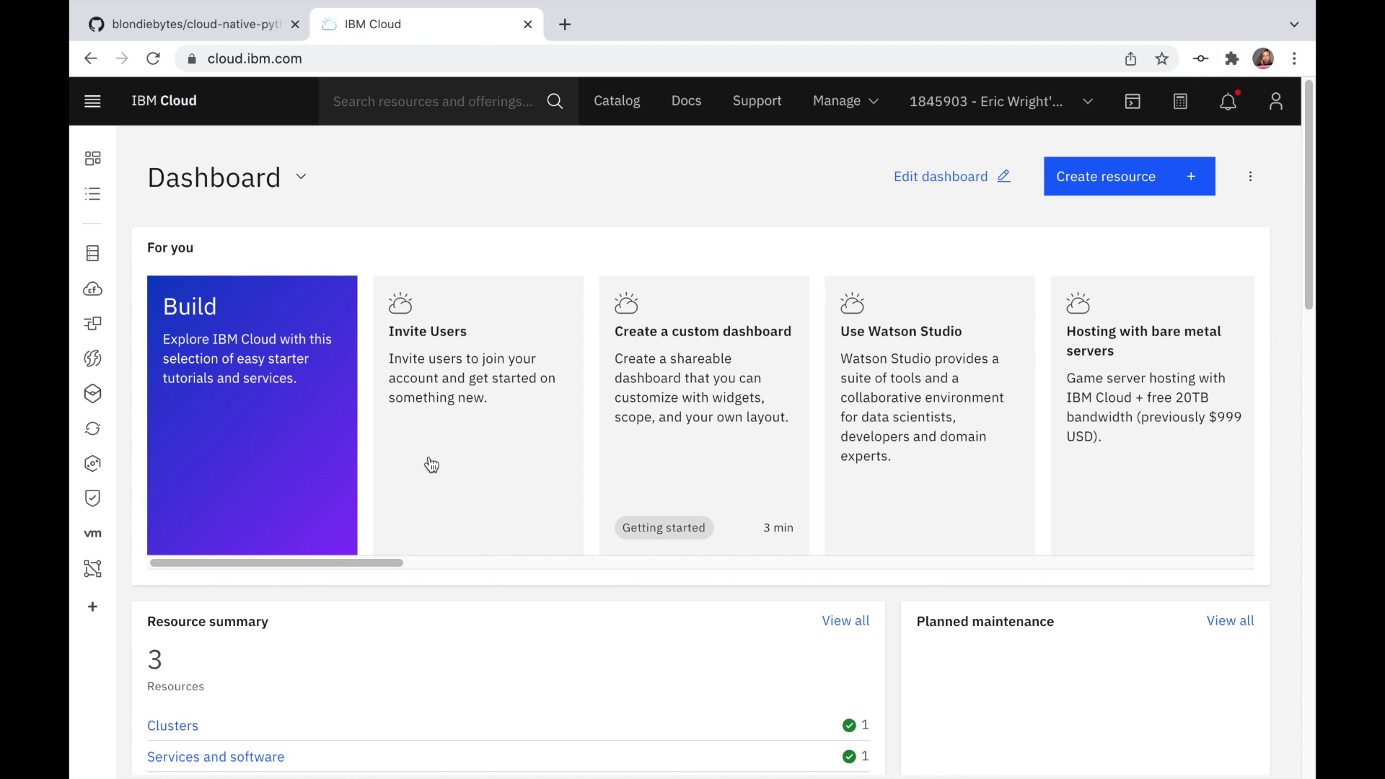
scroll(435, 451, down, 3)
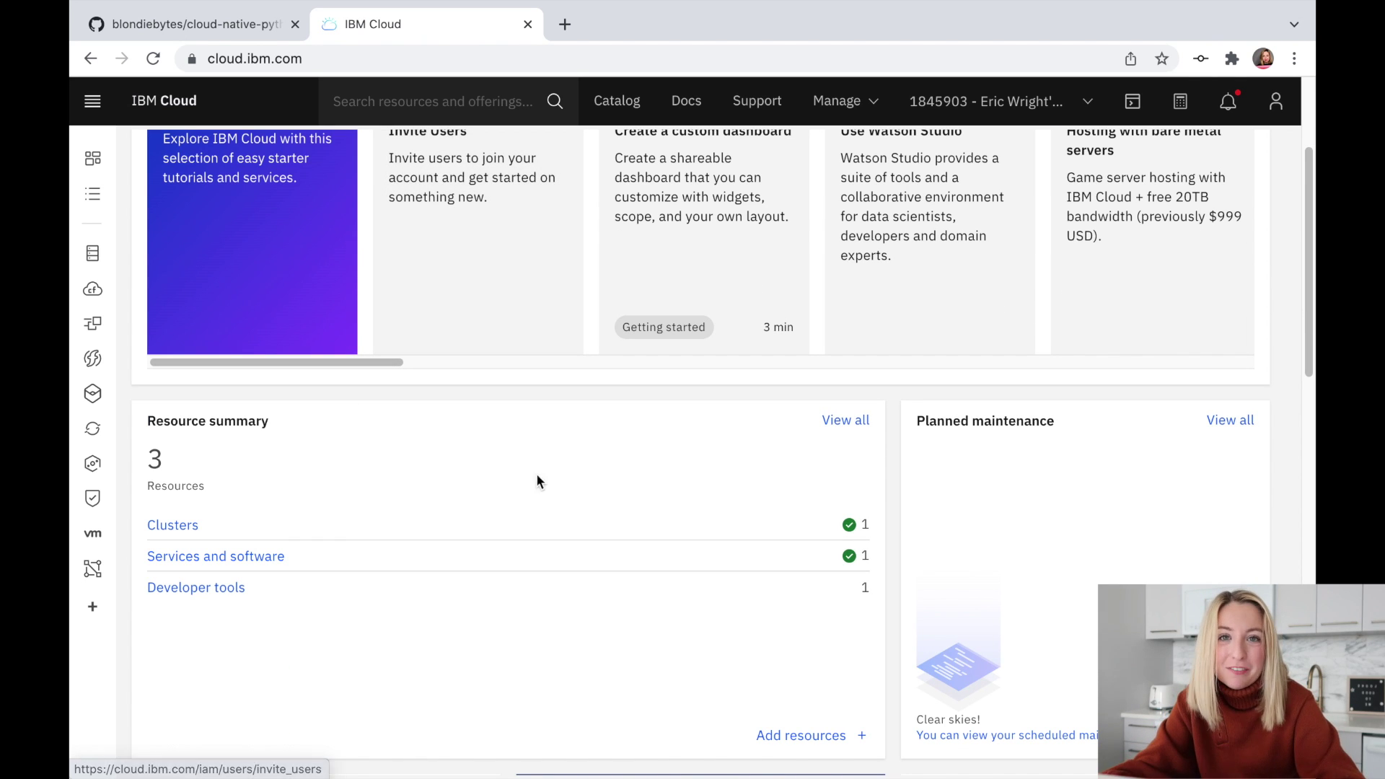
click(186, 524)
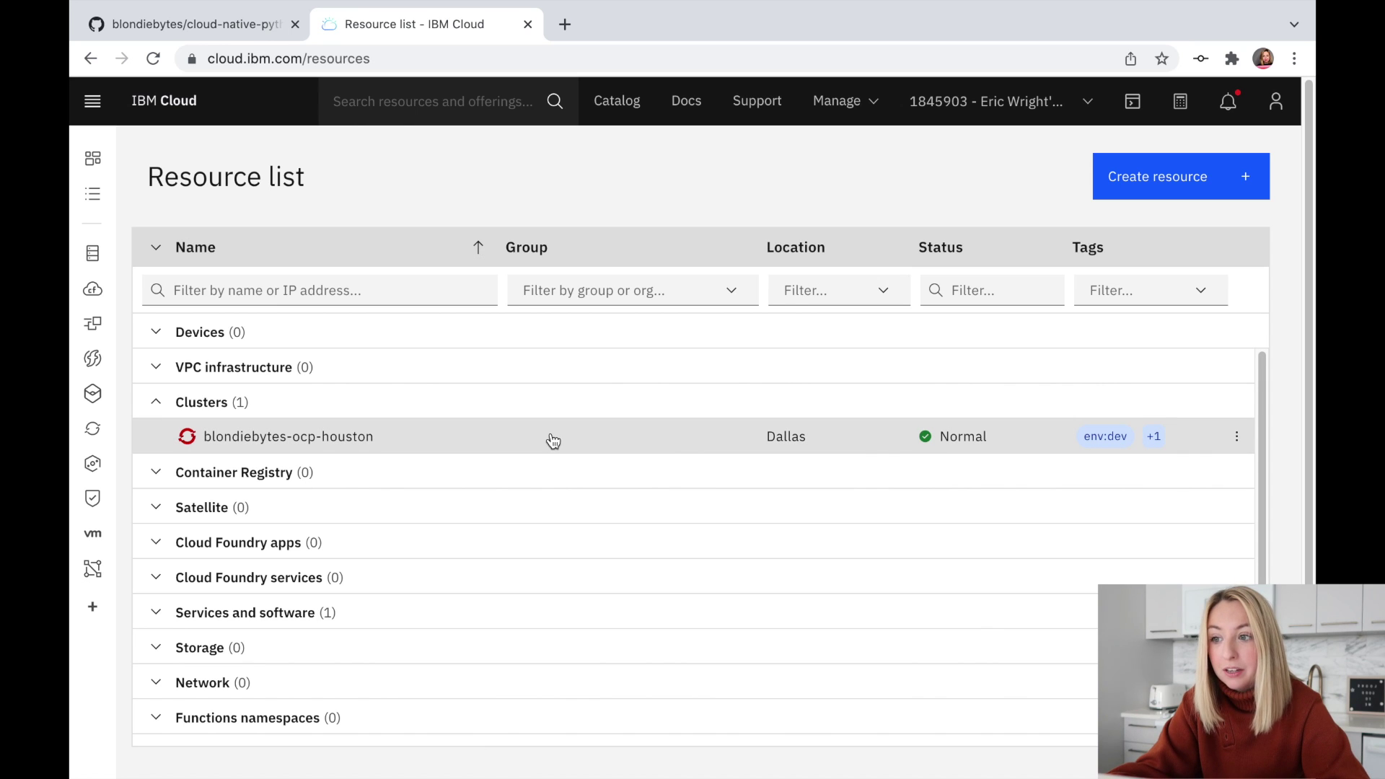
click(334, 439)
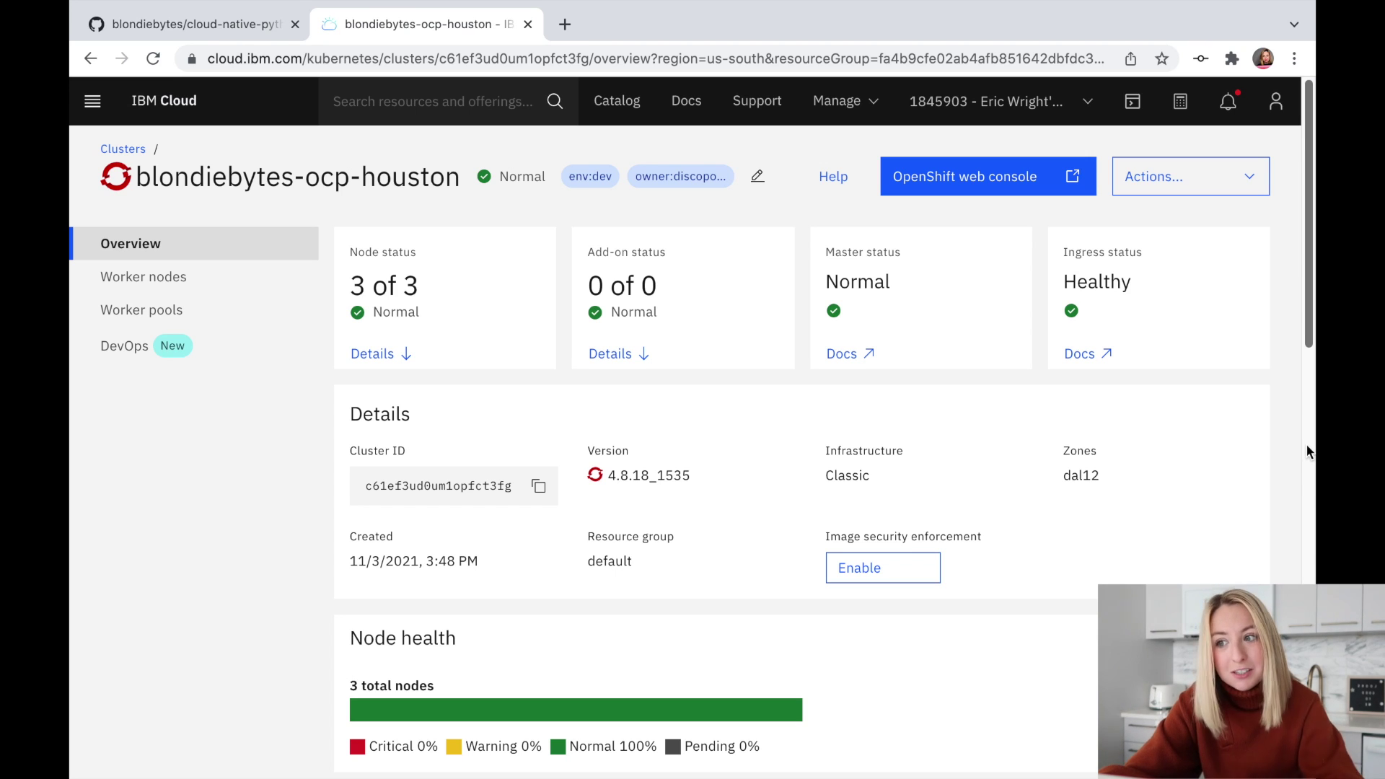
click(1024, 181)
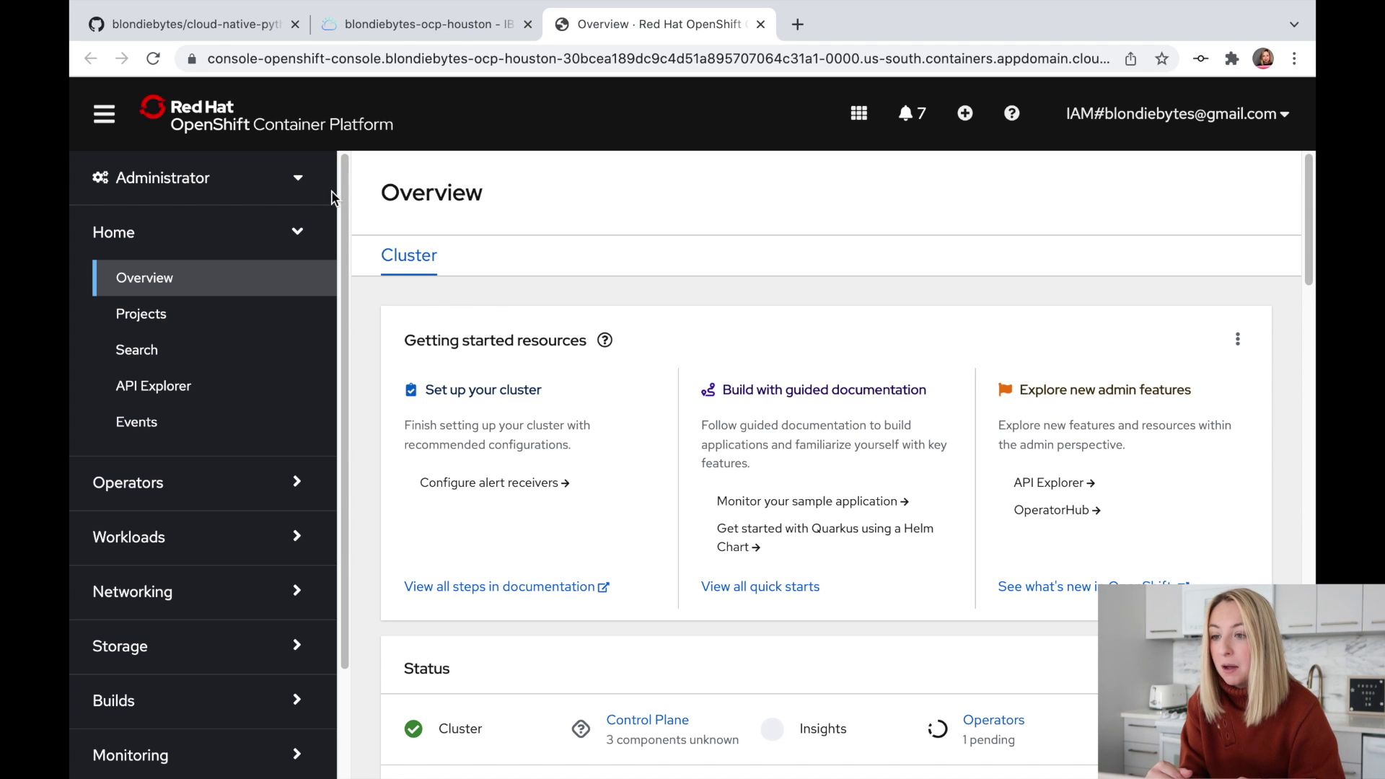
Switch to the Developer perspective and create an empty project named helloworld
click(299, 178)
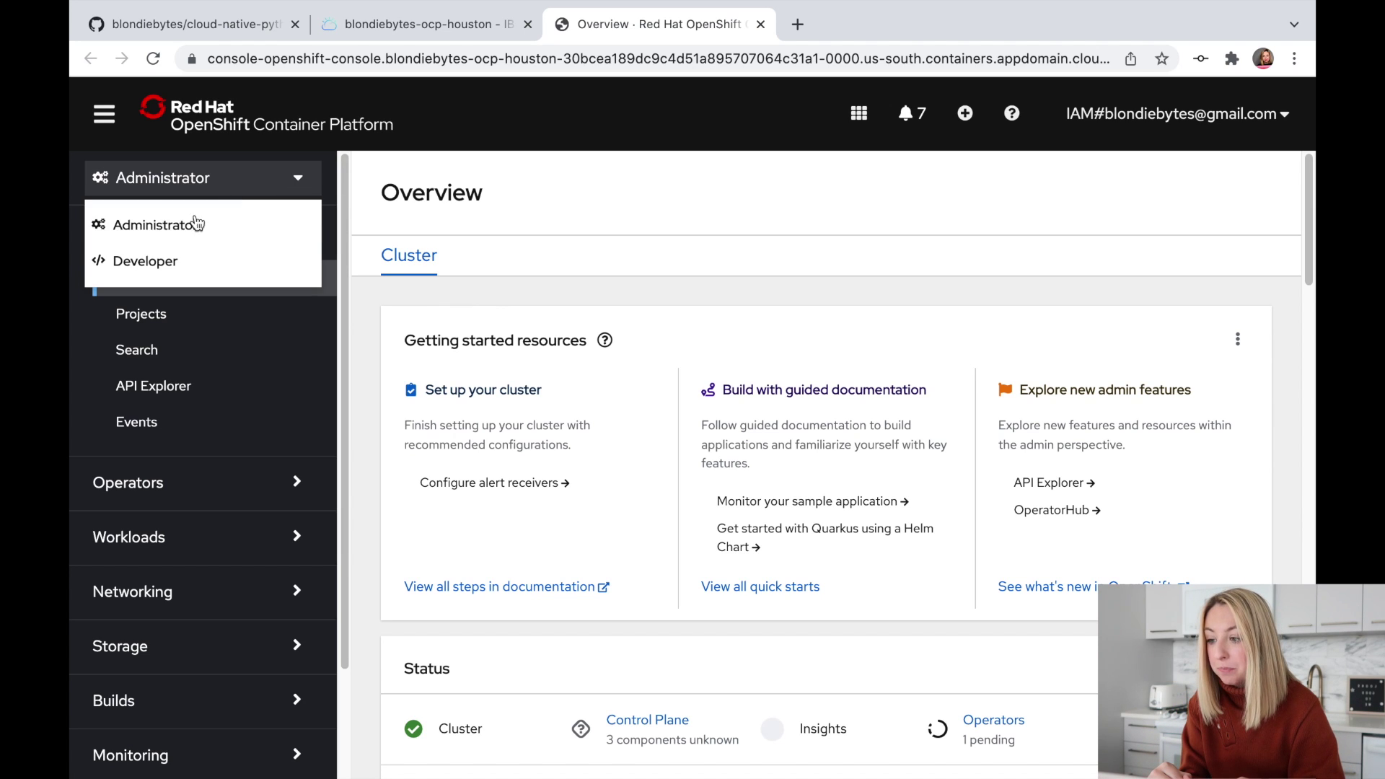
click(180, 264)
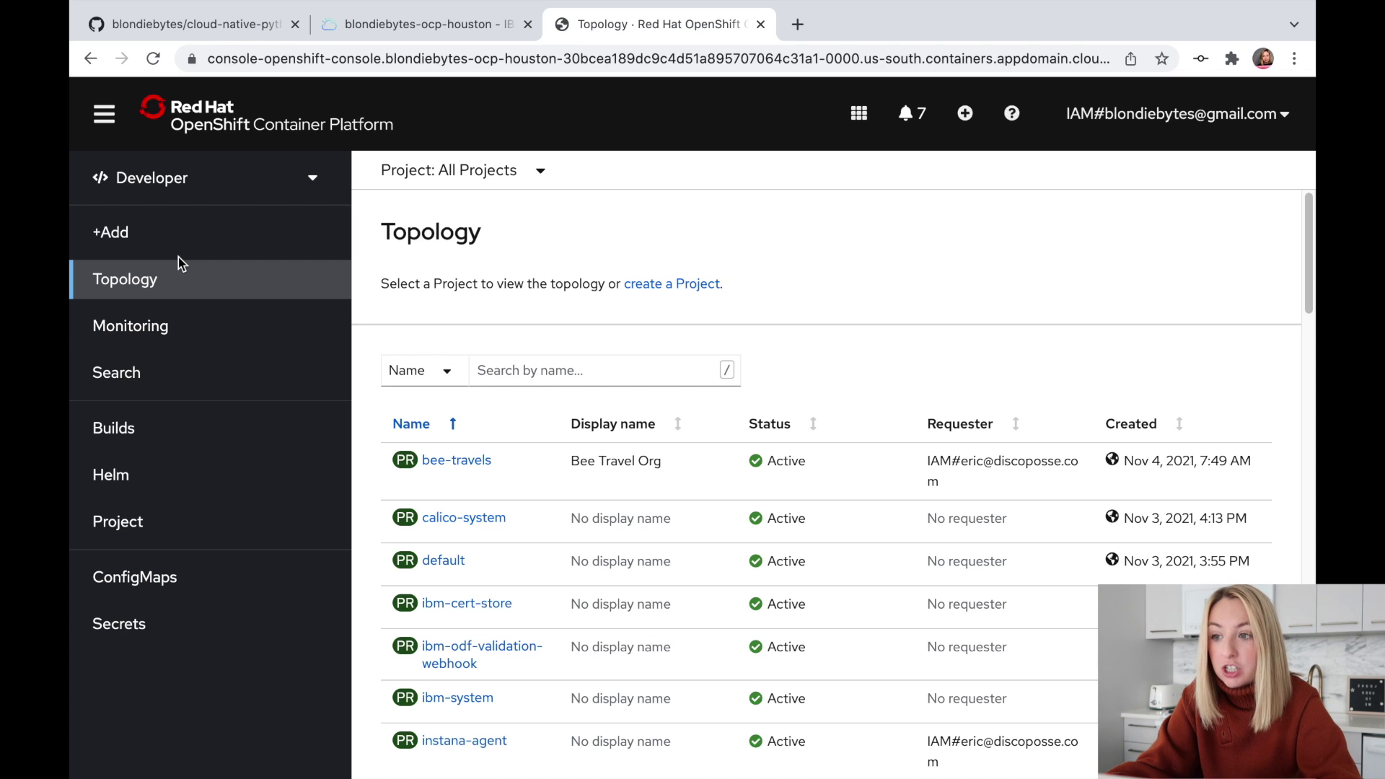
click(185, 232)
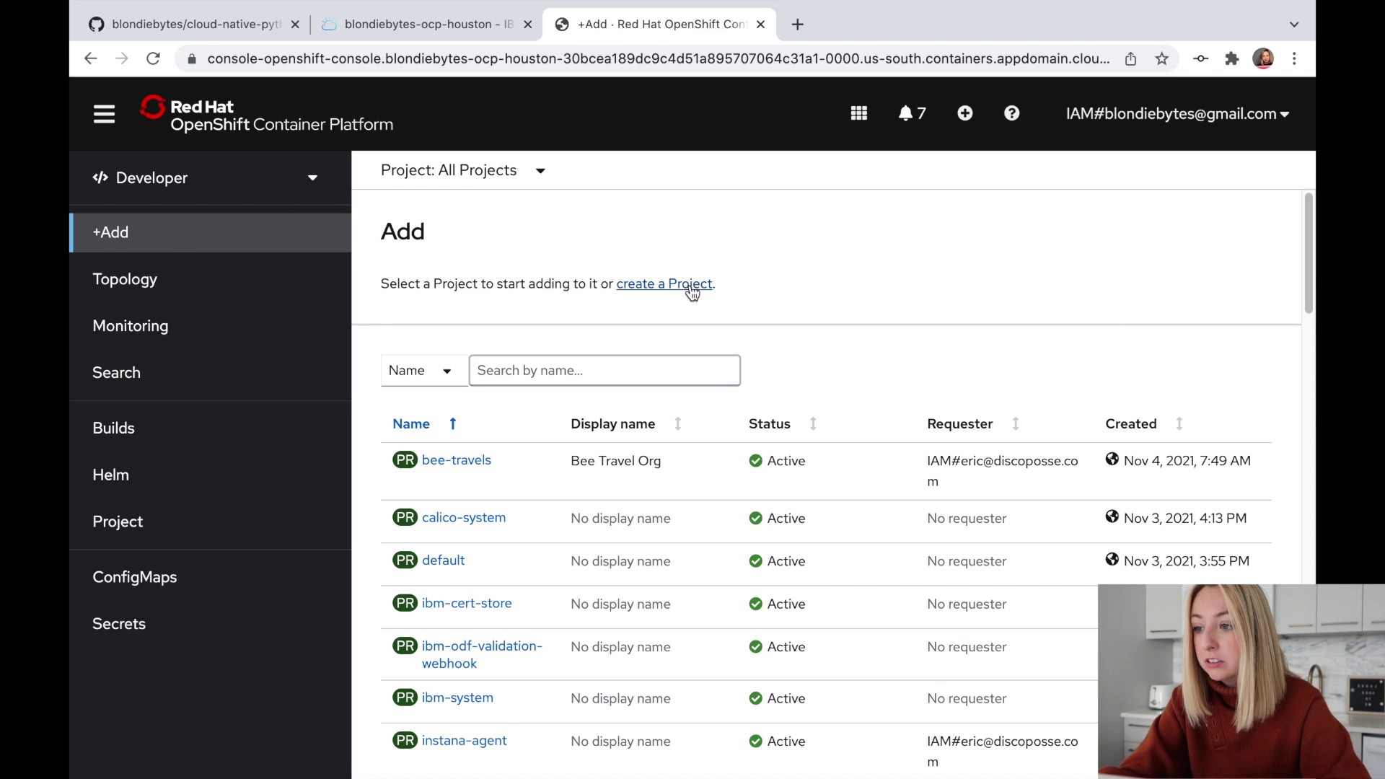
click(688, 285)
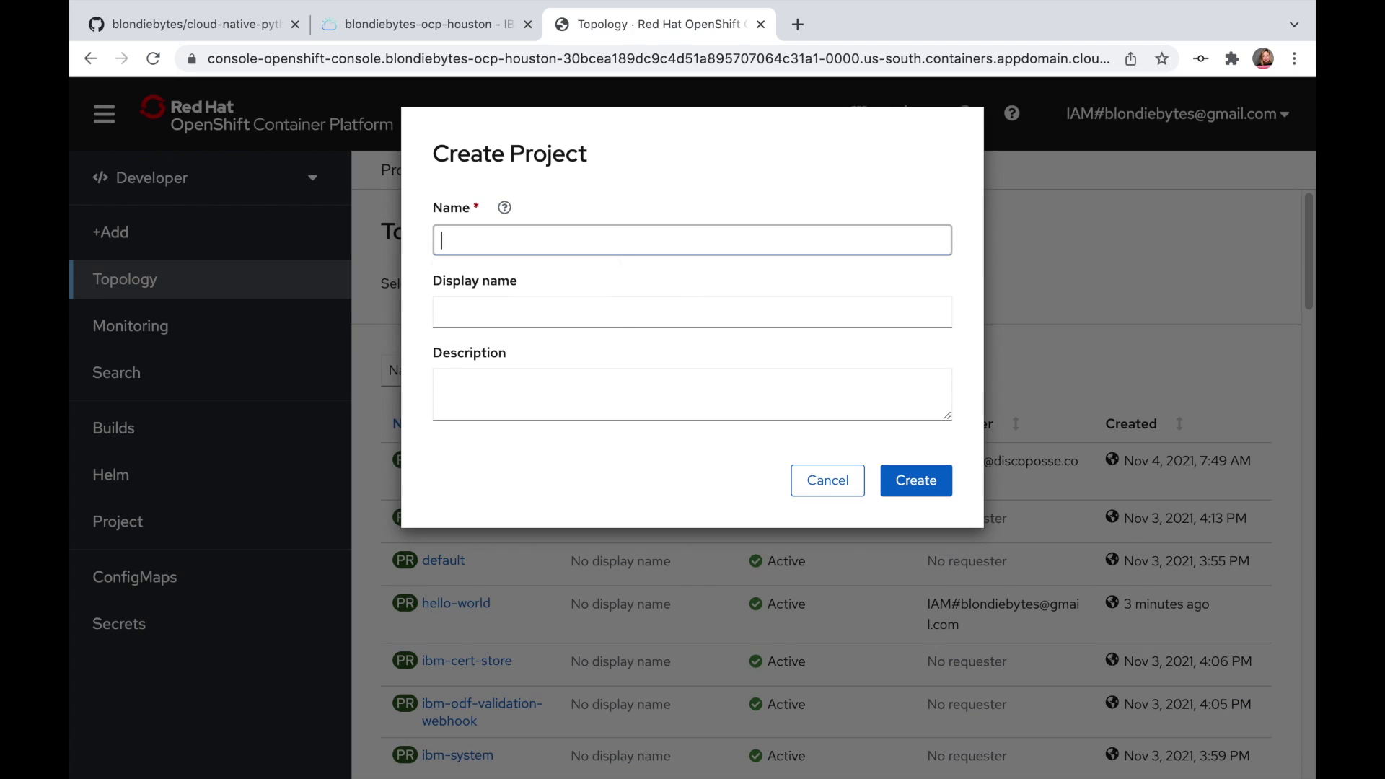
text(helloworld)
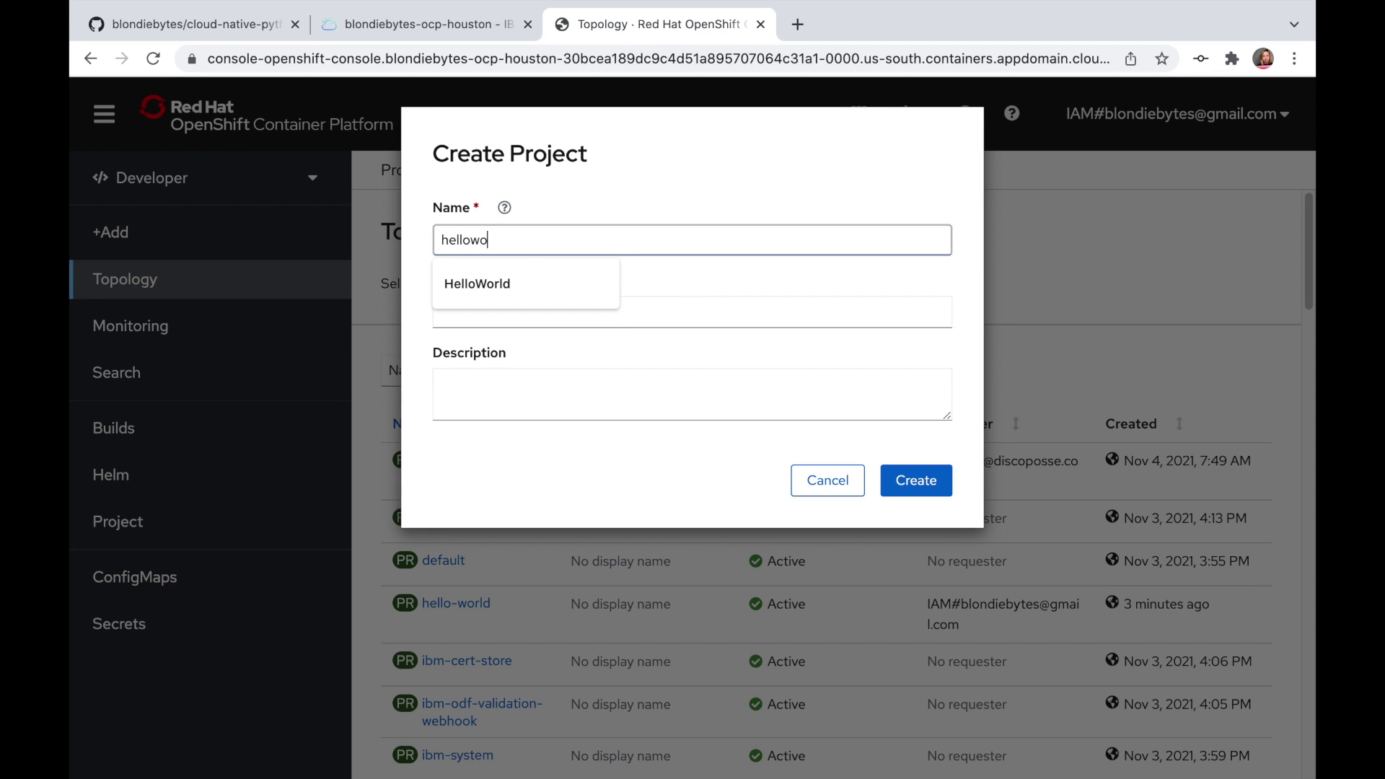
key(Tab)
click(929, 493)
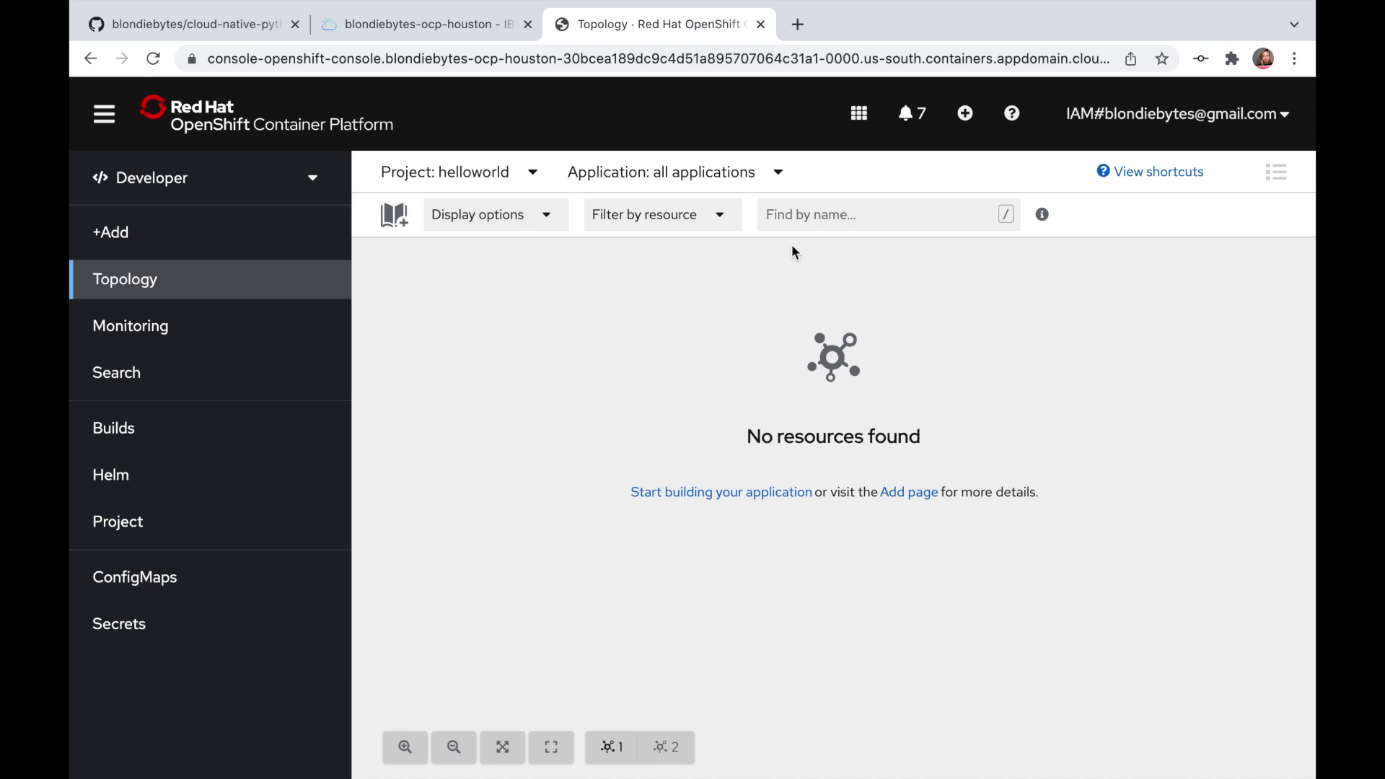
Start Import from Git and paste the fork's HTTPS clone URL copied from GitHub
click(173, 244)
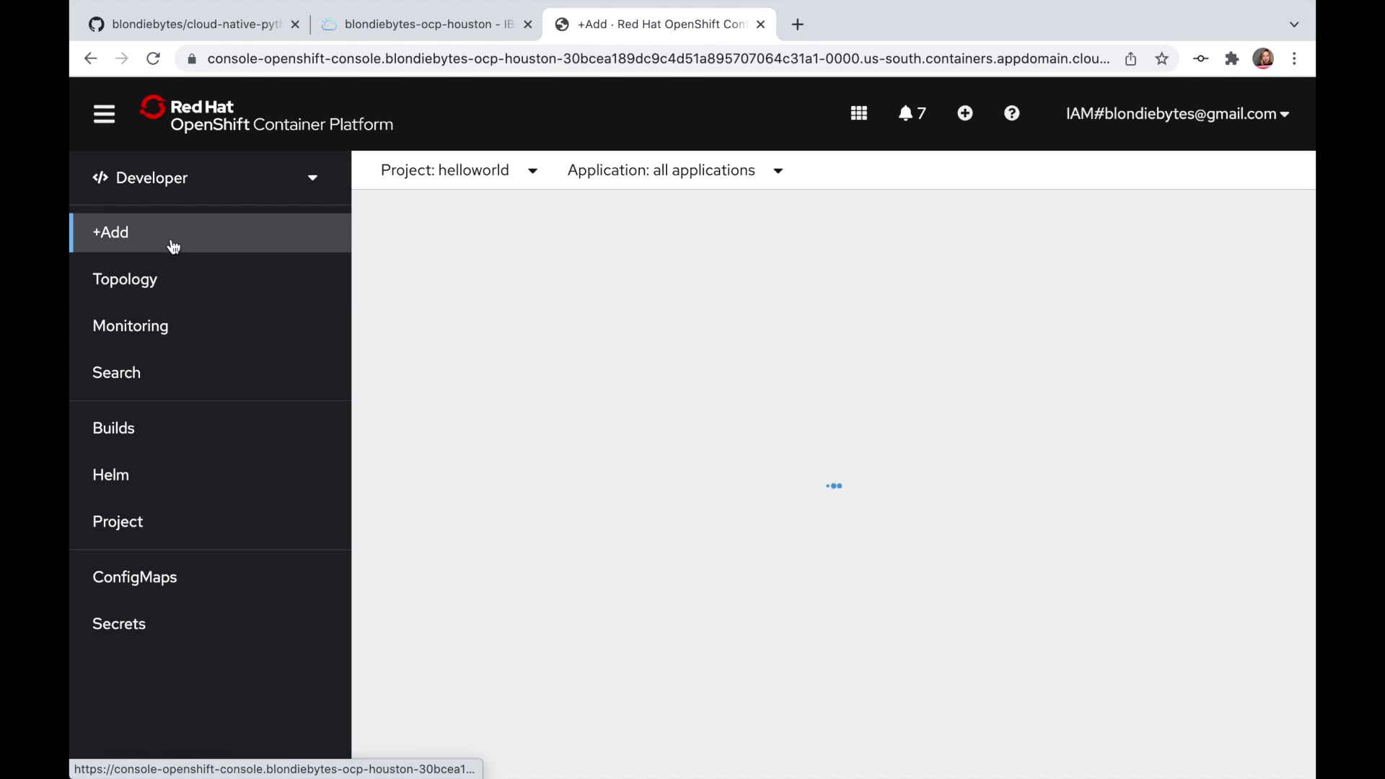
scroll(865, 429, down, 6)
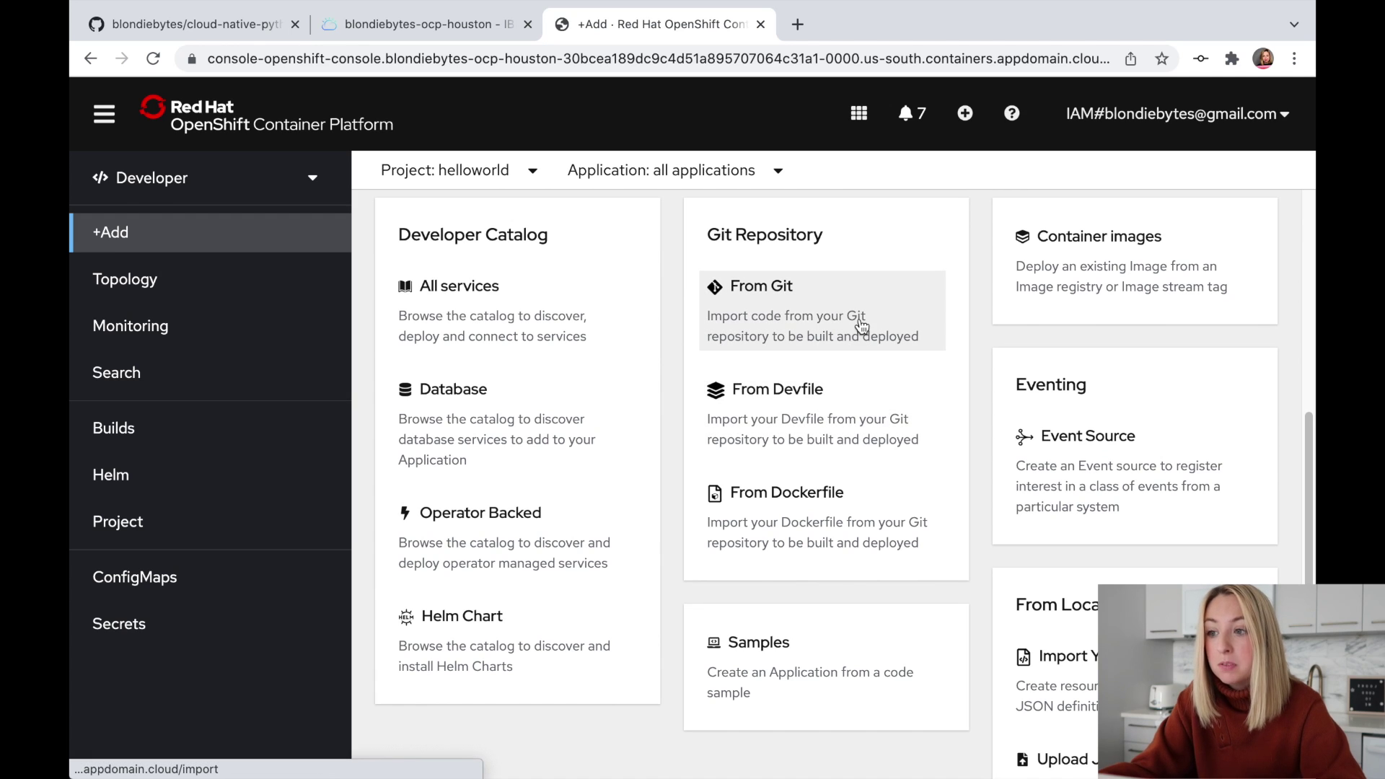
click(860, 327)
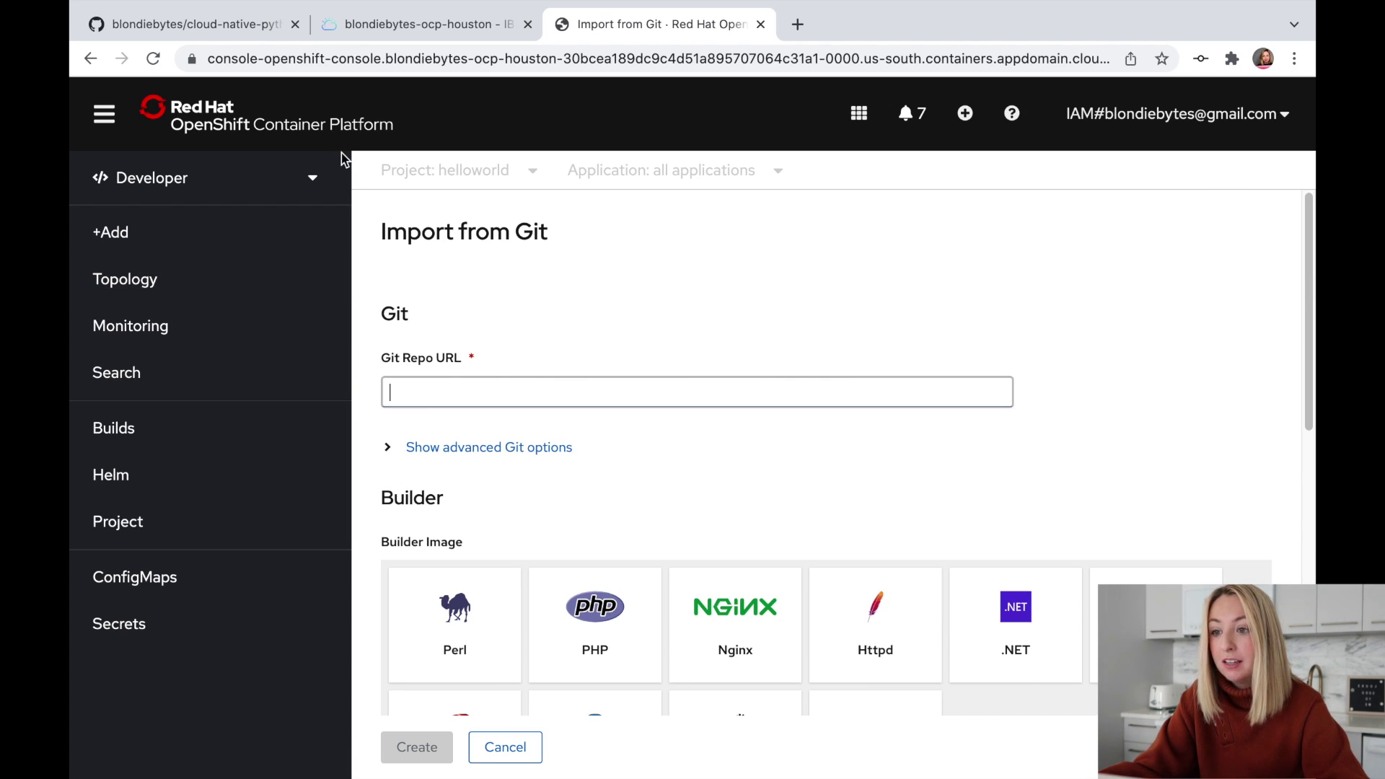
click(235, 22)
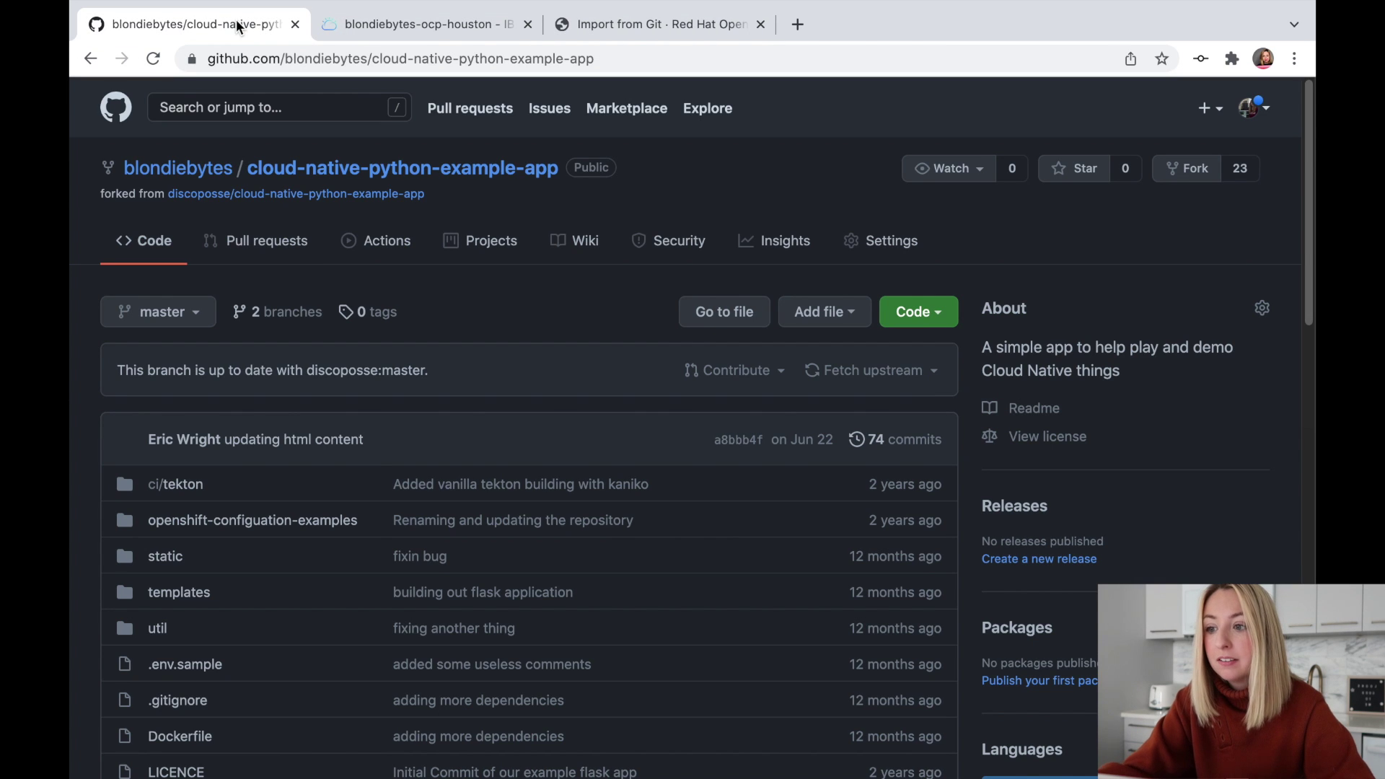
click(929, 320)
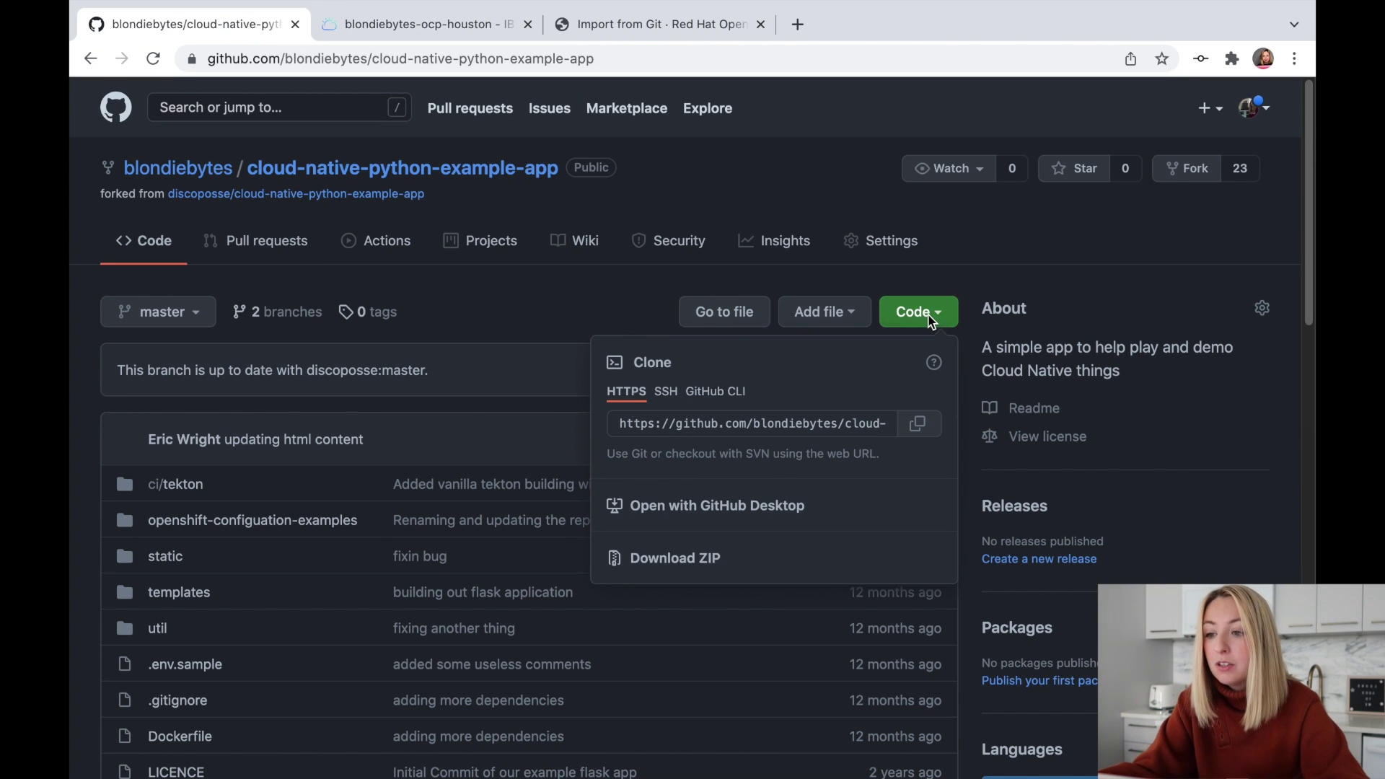
click(919, 427)
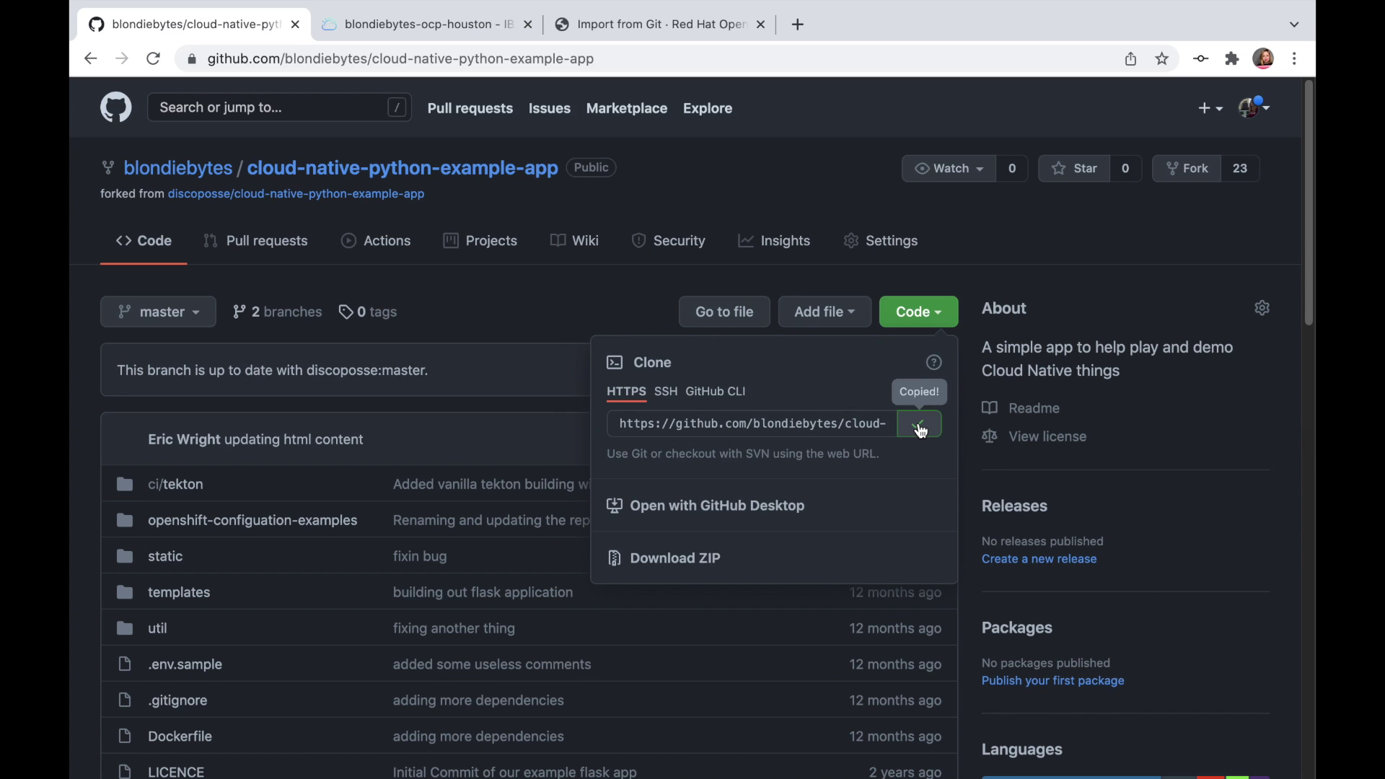
click(614, 36)
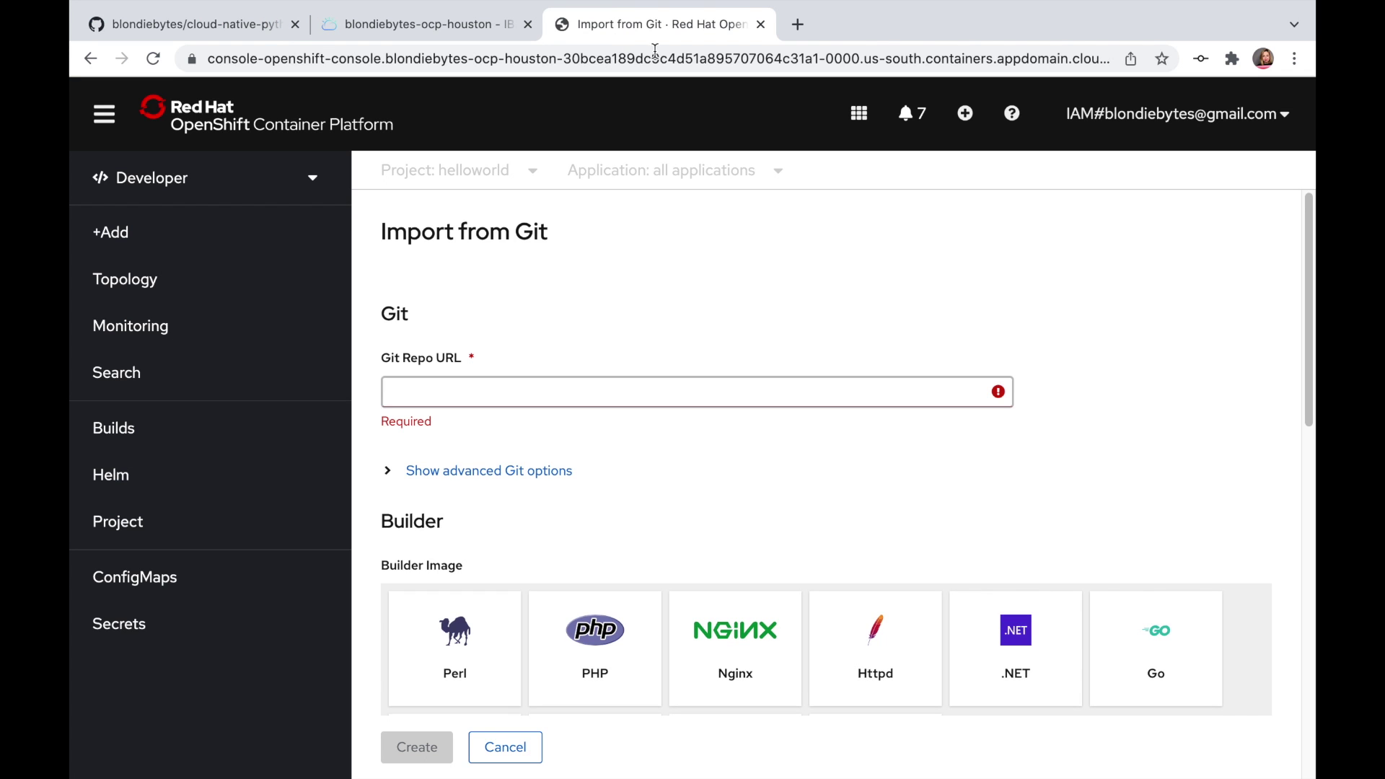
text(https://github.com/blondiebytes/cloud-native-python-example-app.git)
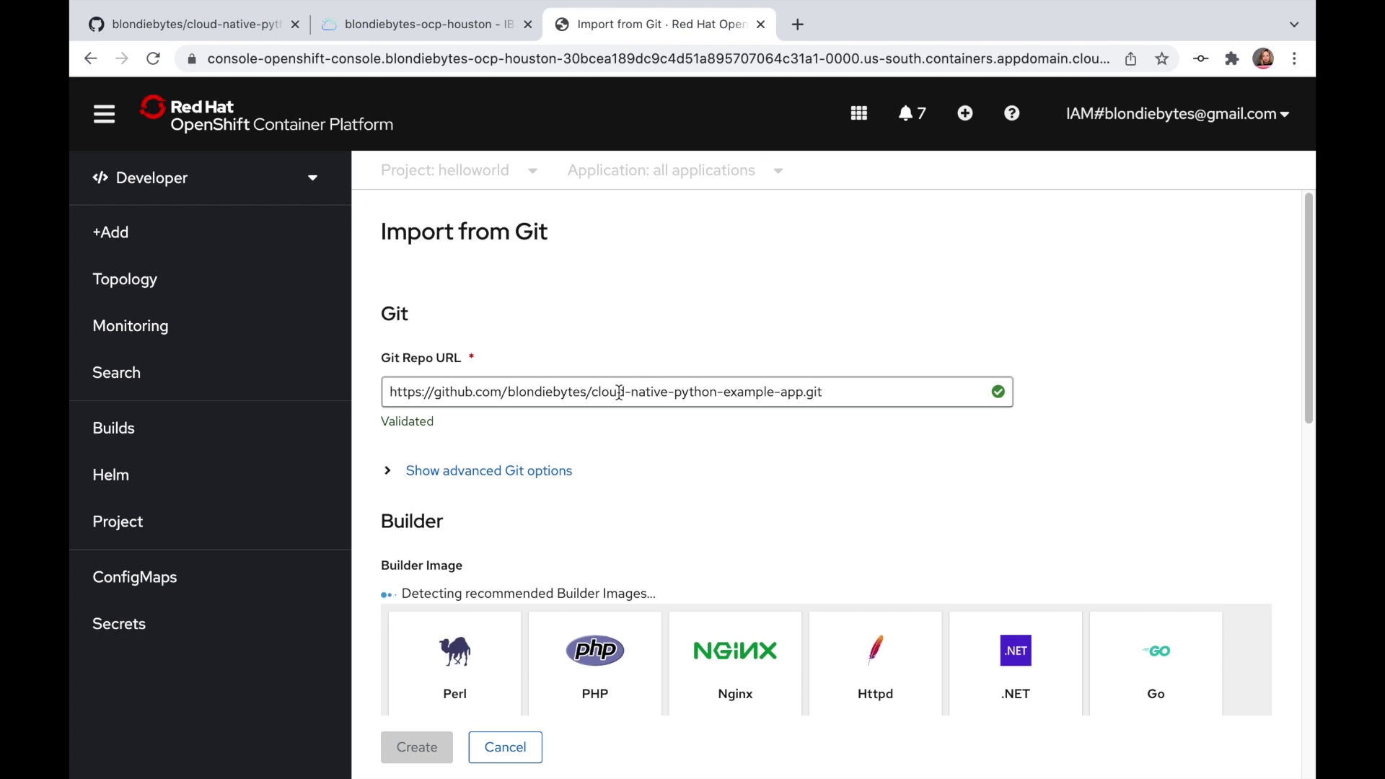
Keep the detected Python builder and route creation enabled, and create the application
scroll(923, 484, down, 3)
scroll(923, 484, down, 3)
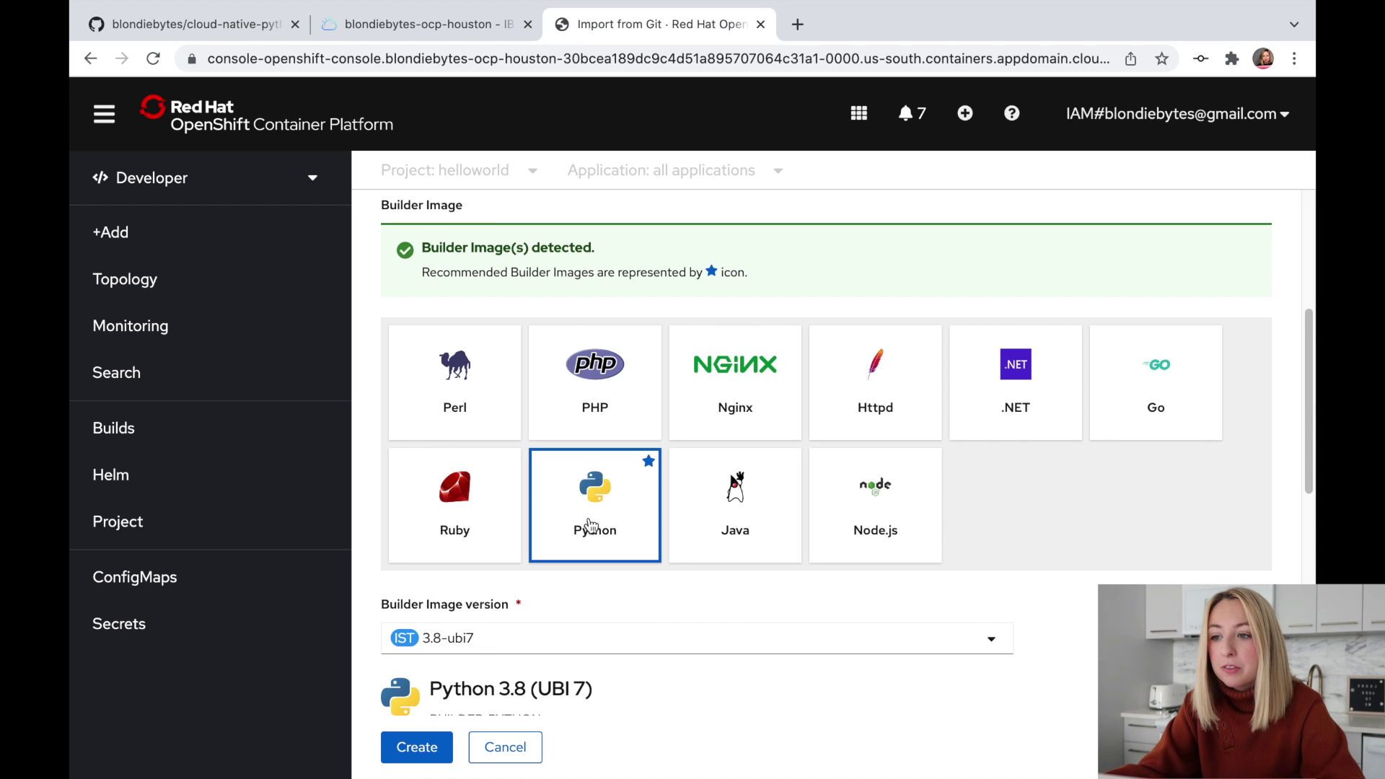
scroll(921, 612, down, 6)
scroll(921, 615, down, 6)
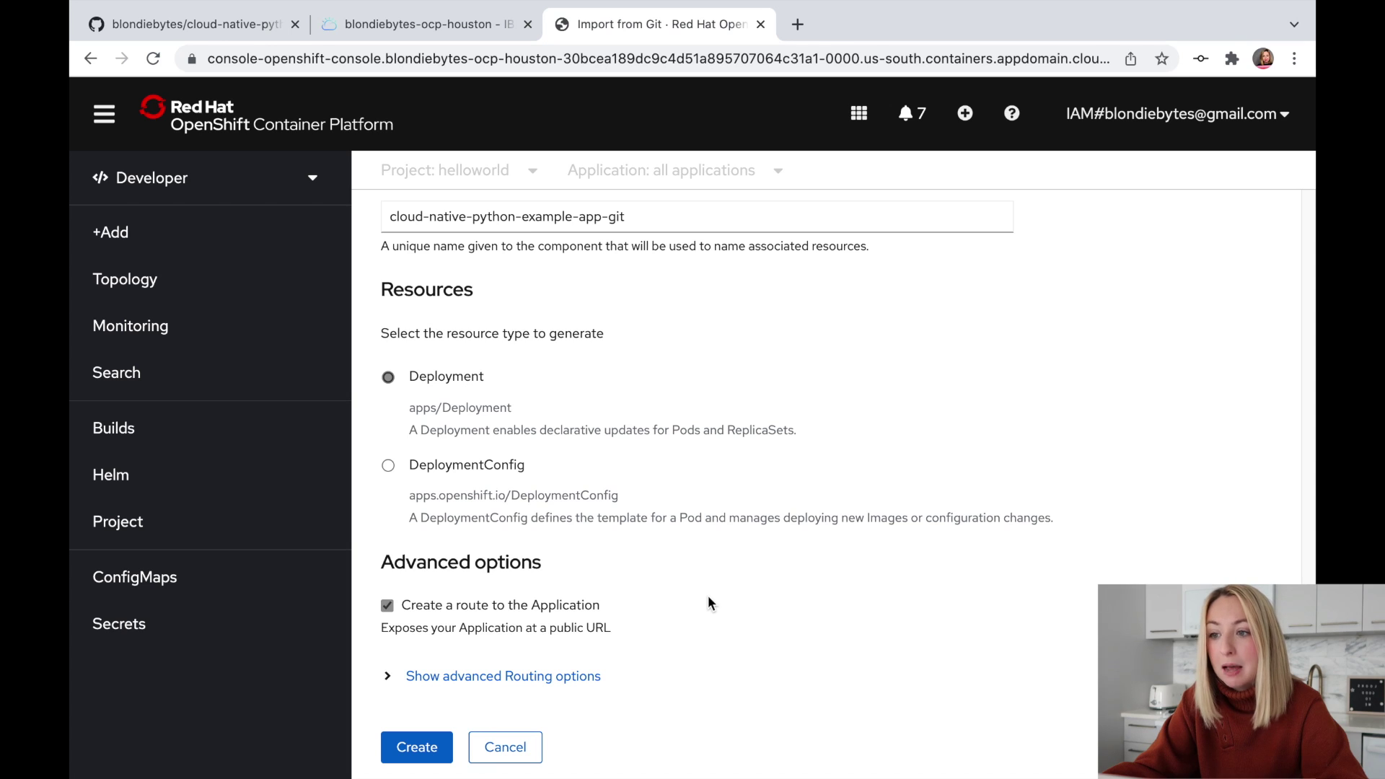
click(458, 587)
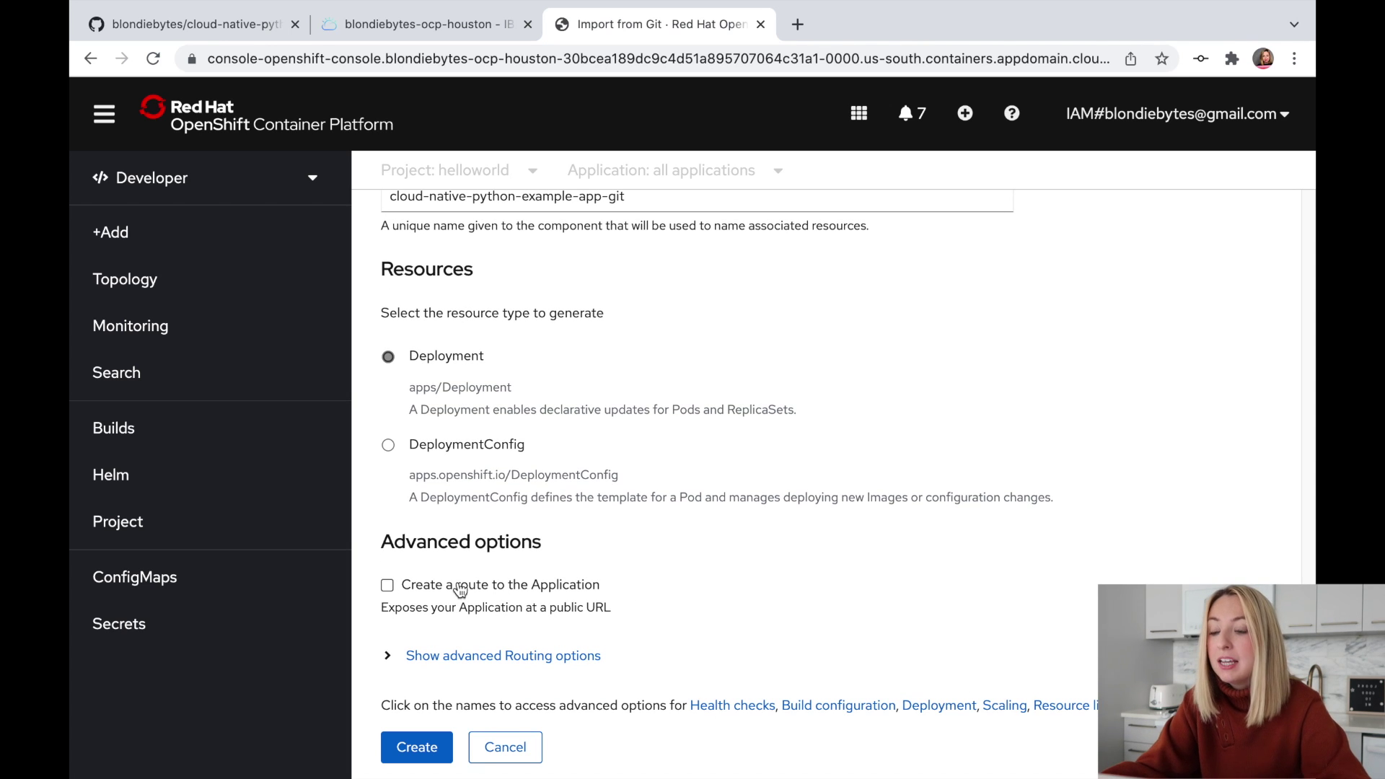
click(460, 589)
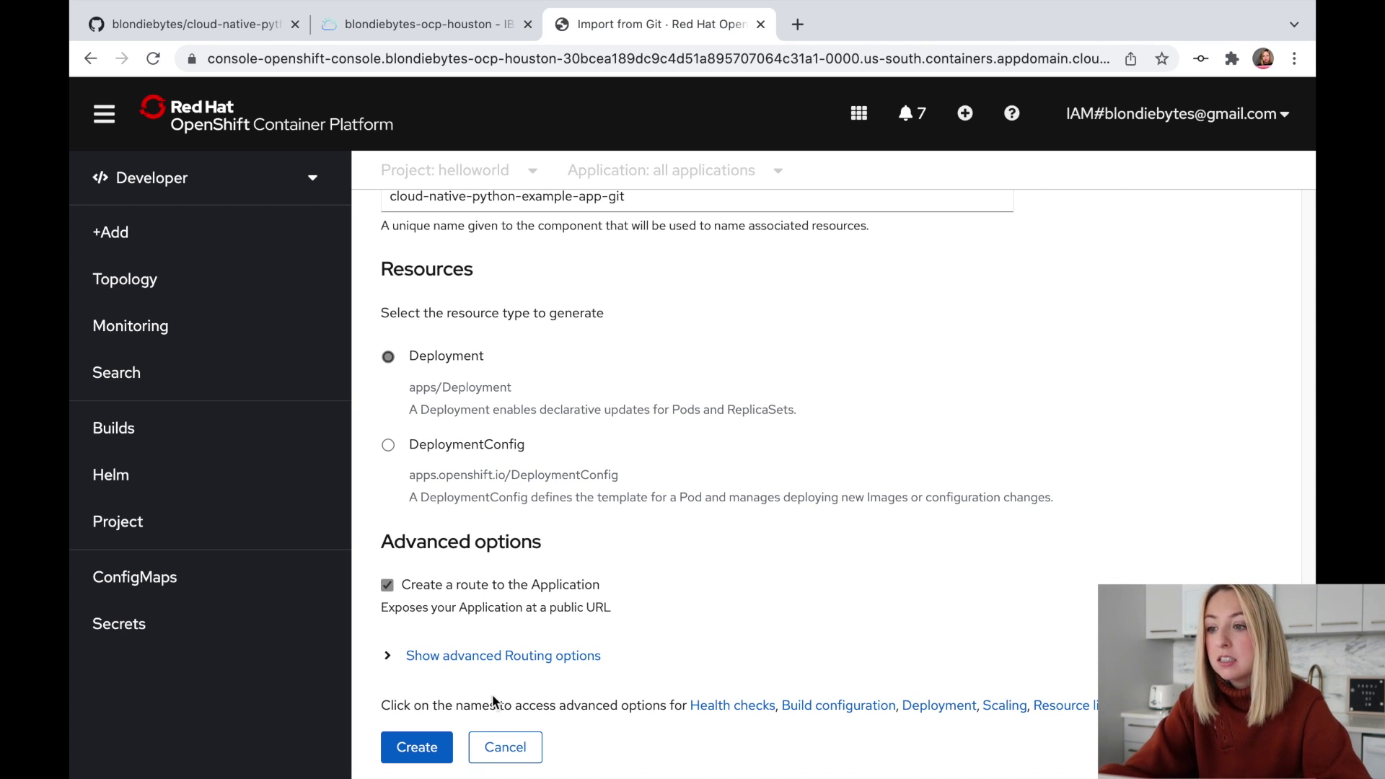
click(430, 750)
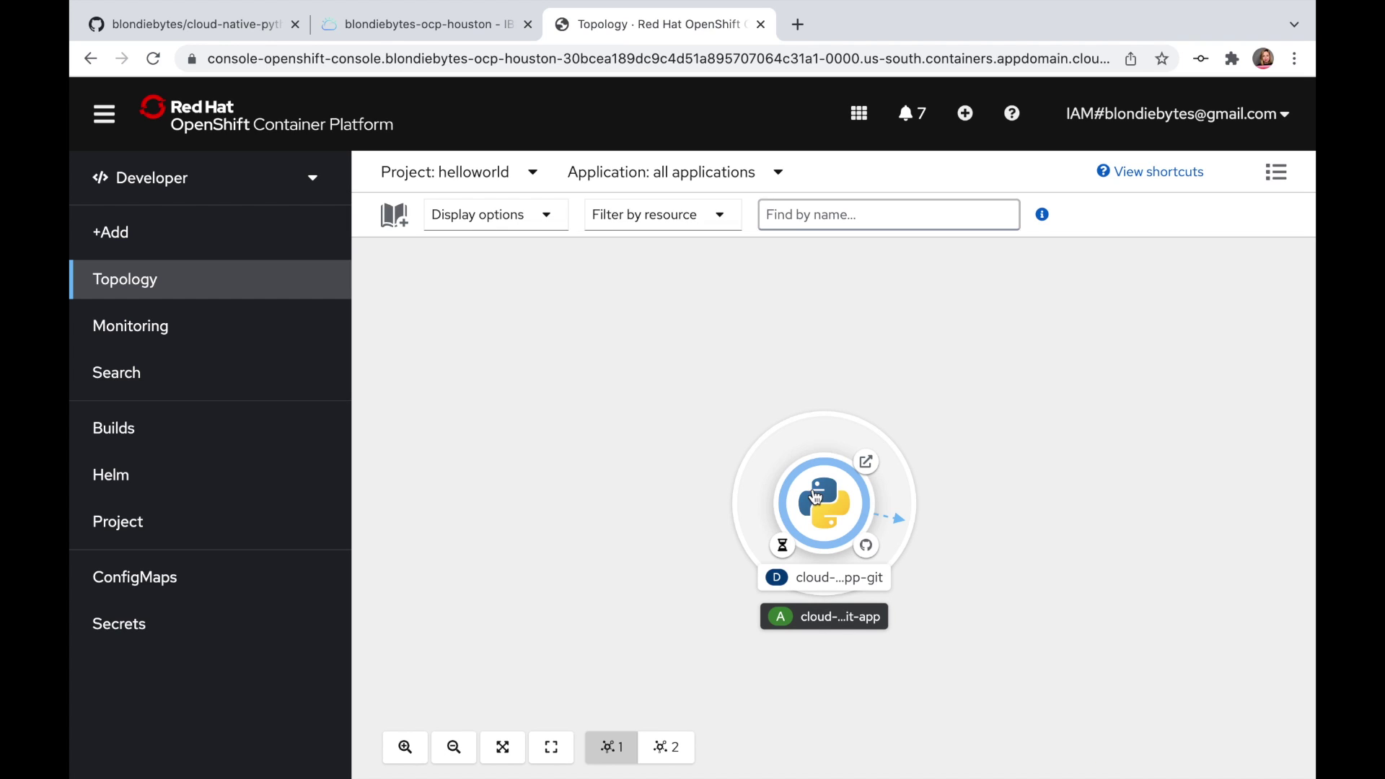
Open the Python deployment's details, view Build #1's logs, and go back to Topology
click(814, 497)
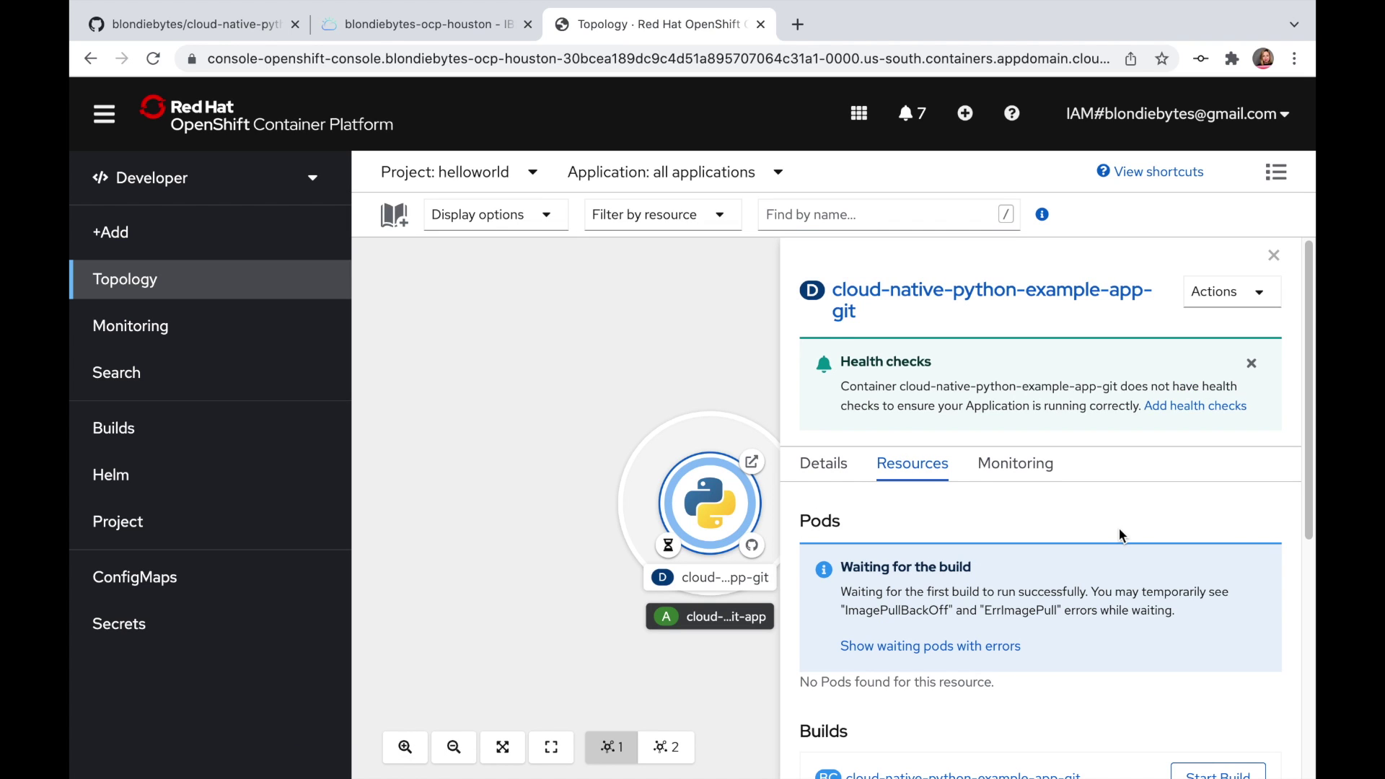
scroll(1118, 528, down, 3)
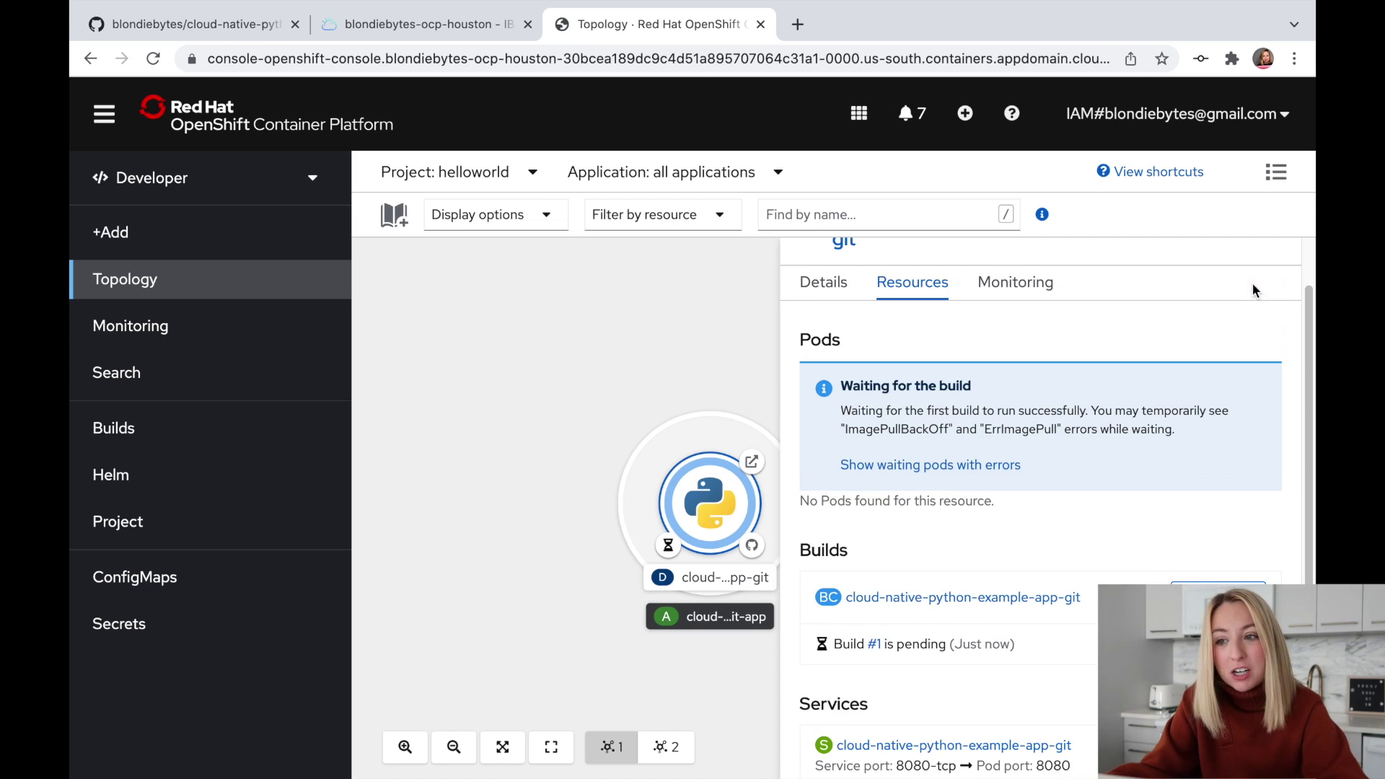
scroll(1251, 397, up, 1)
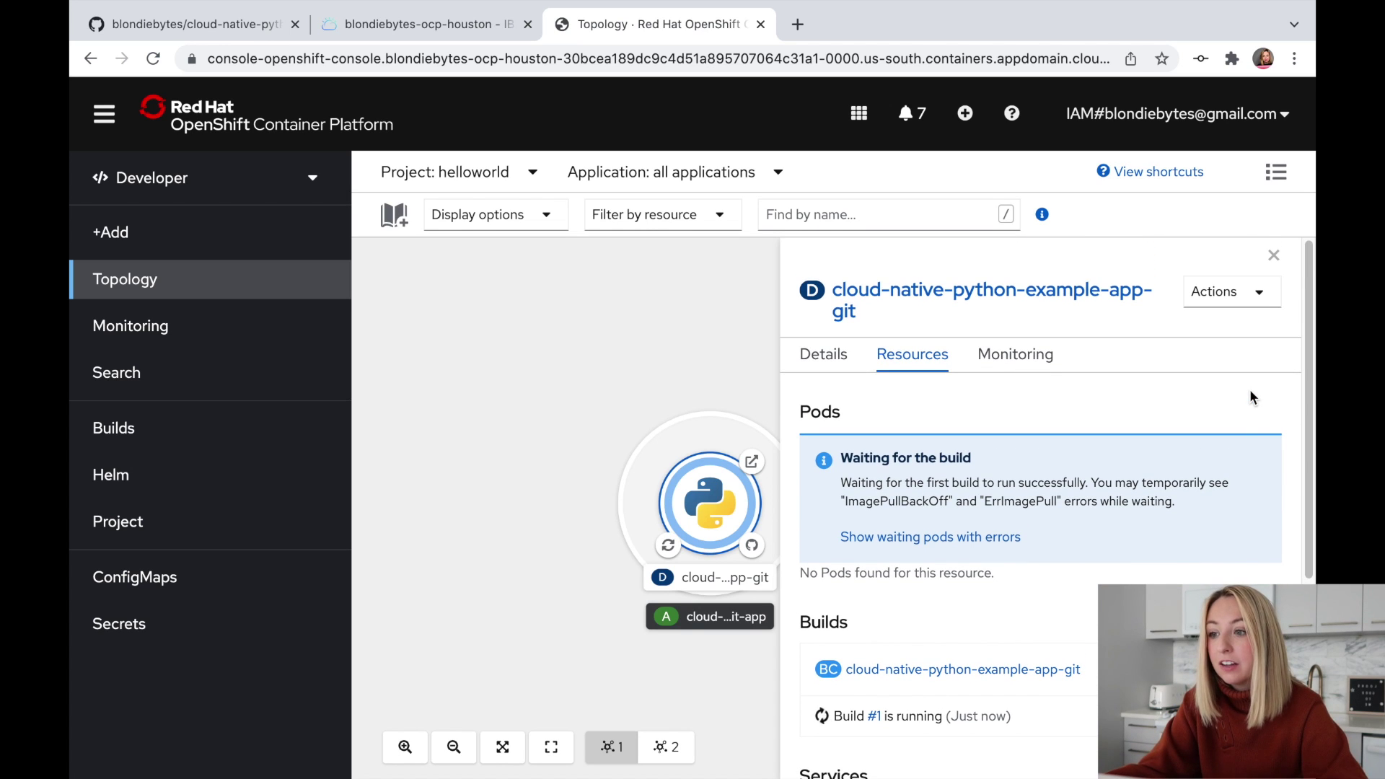
scroll(1251, 397, down, 2)
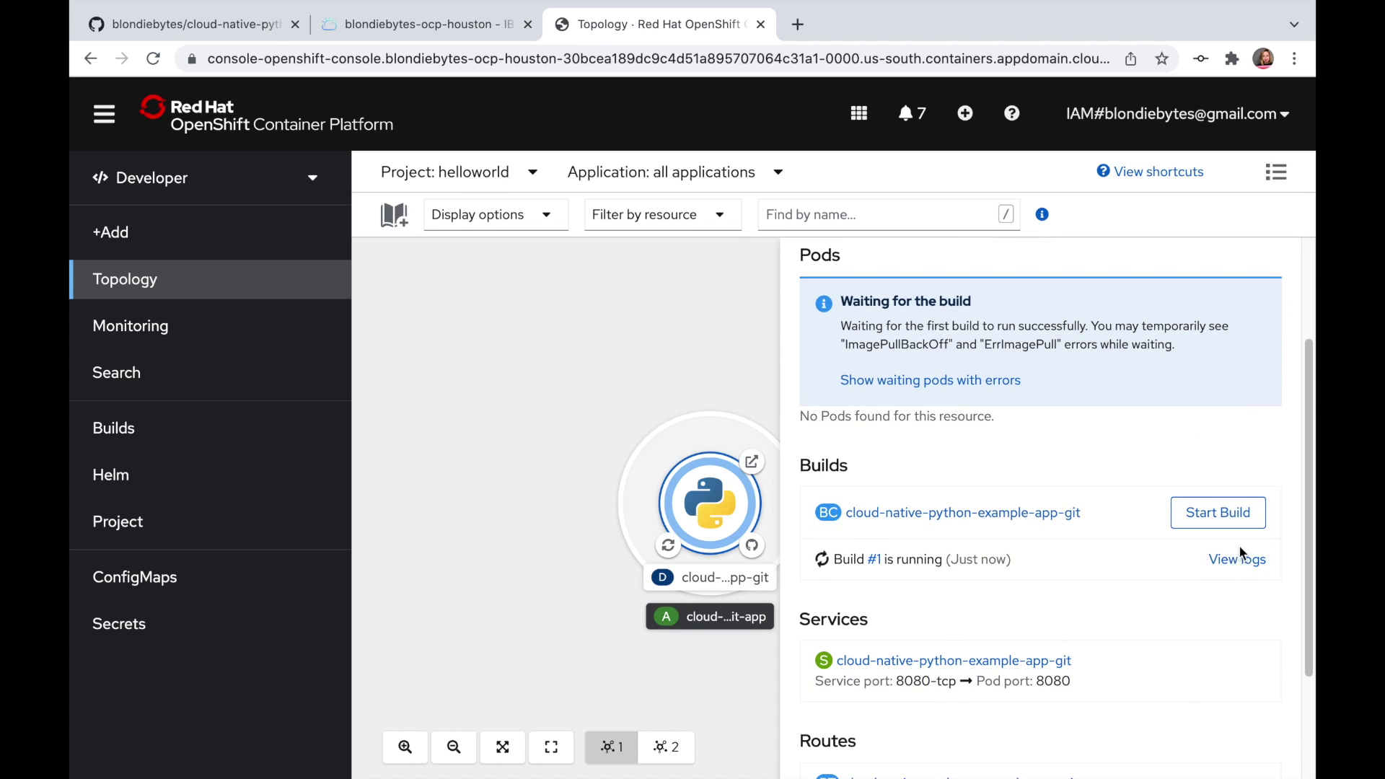
click(1239, 557)
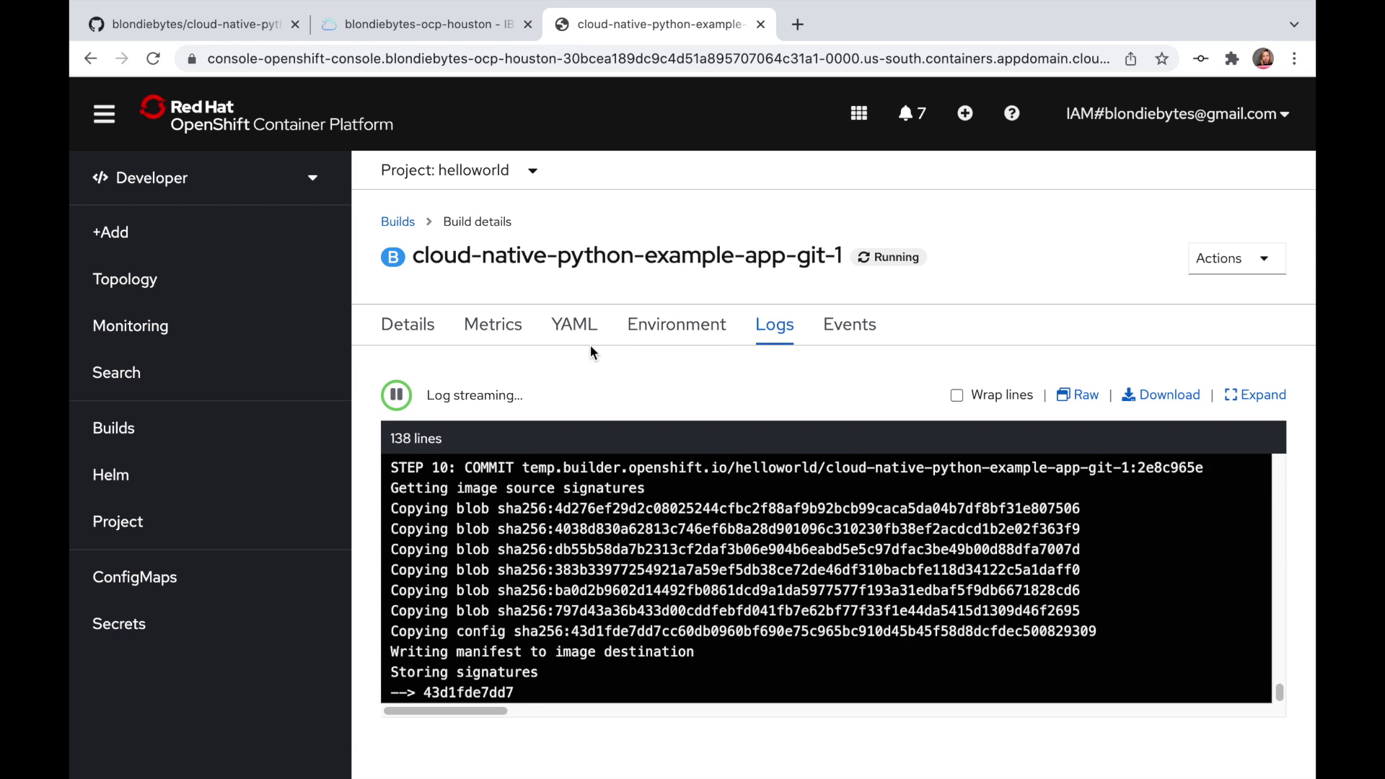
click(89, 59)
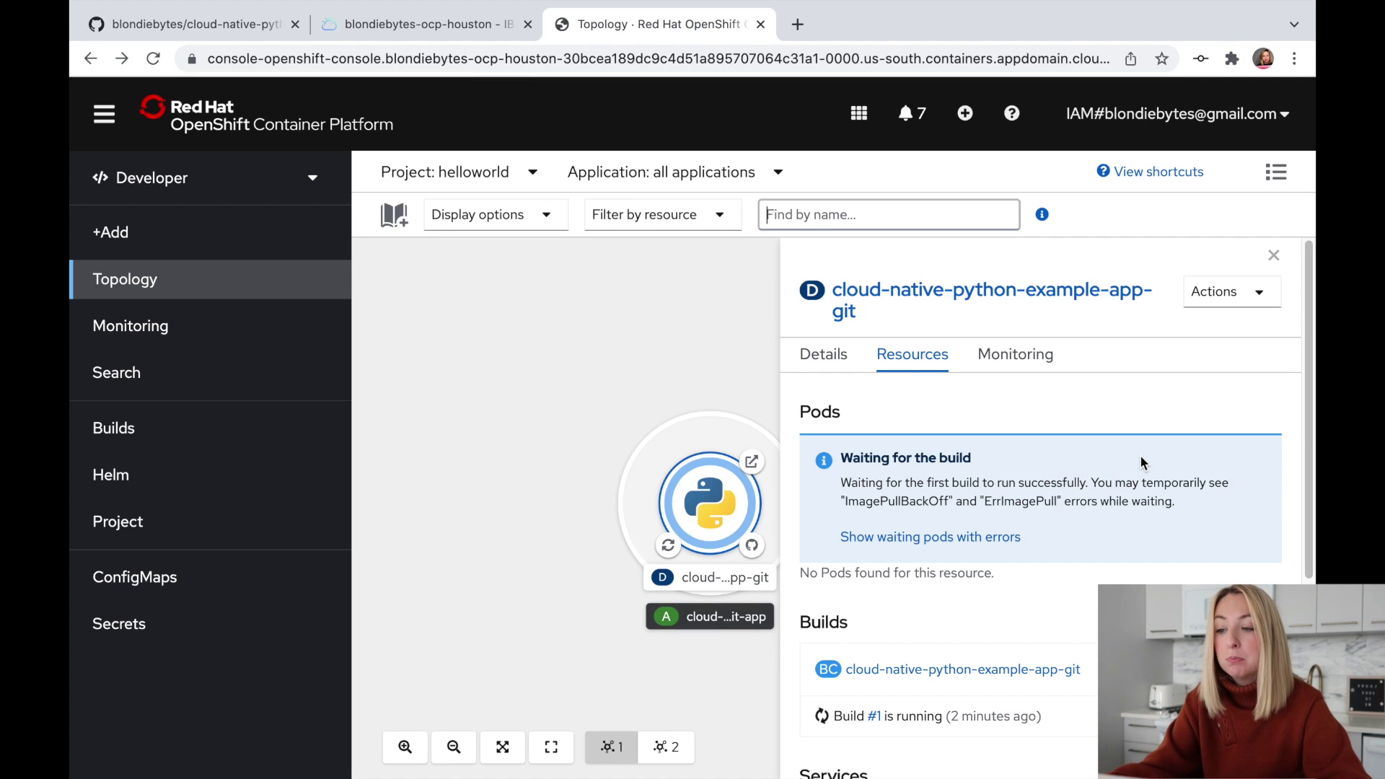
Review the Dockerfile in the GitHub repository, then return to the OpenShift Topology tab
click(202, 24)
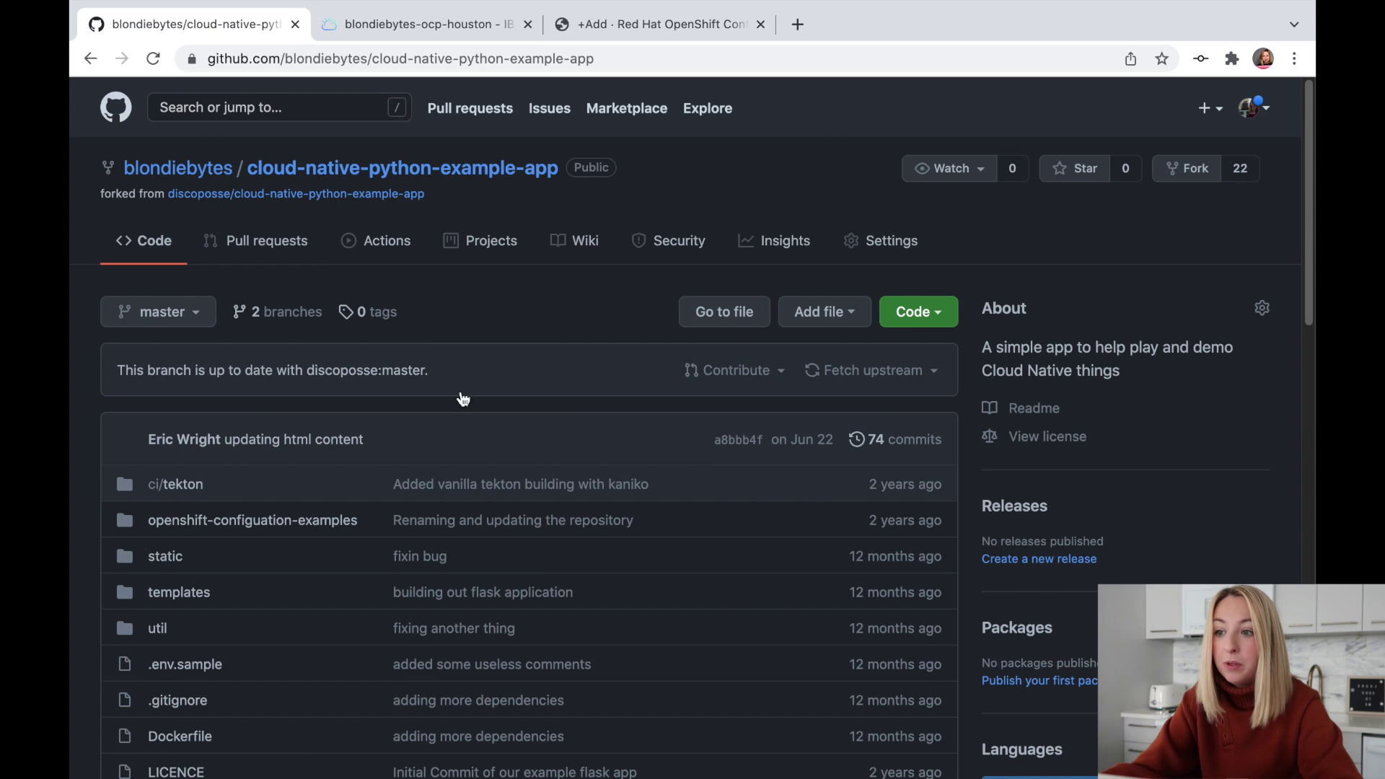
scroll(532, 581, down, 5)
scroll(532, 581, down, 2)
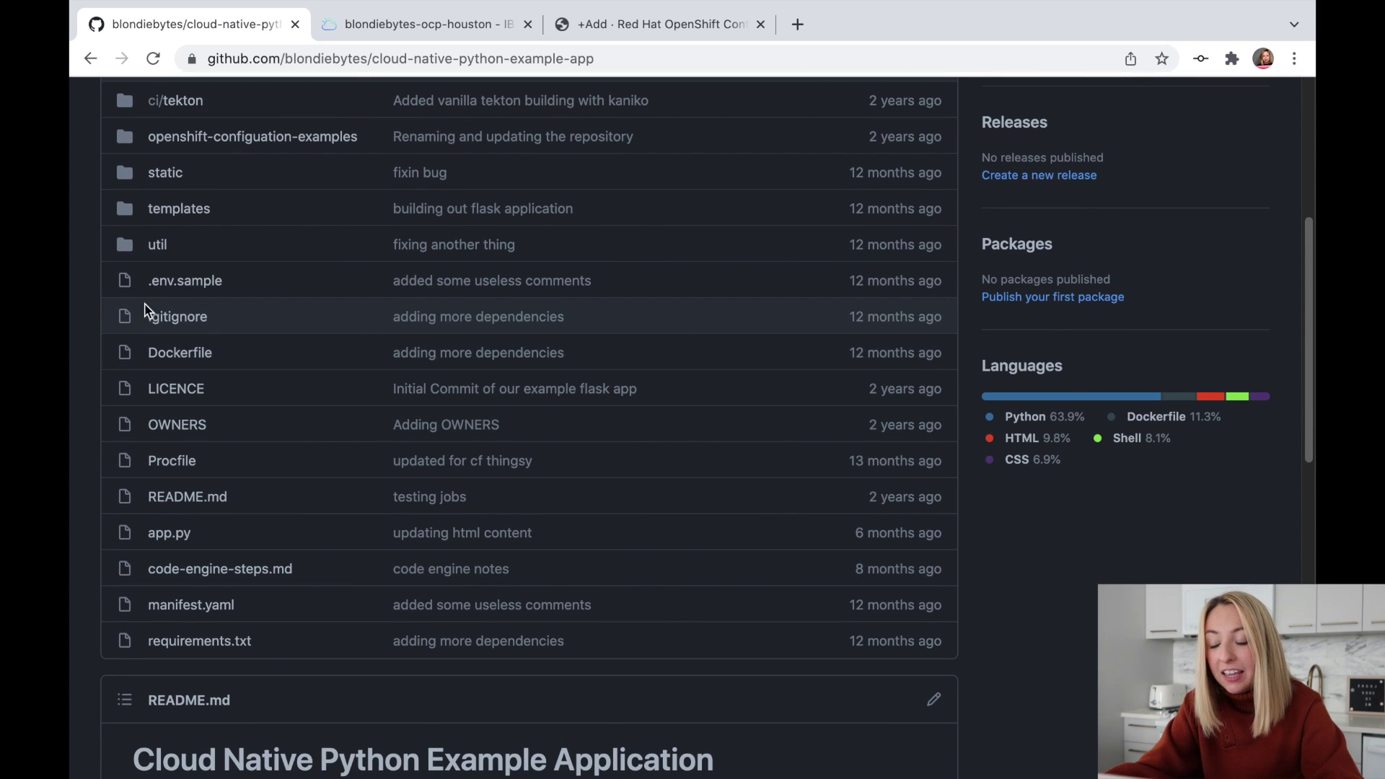
click(161, 349)
scroll(1067, 495, down, 3)
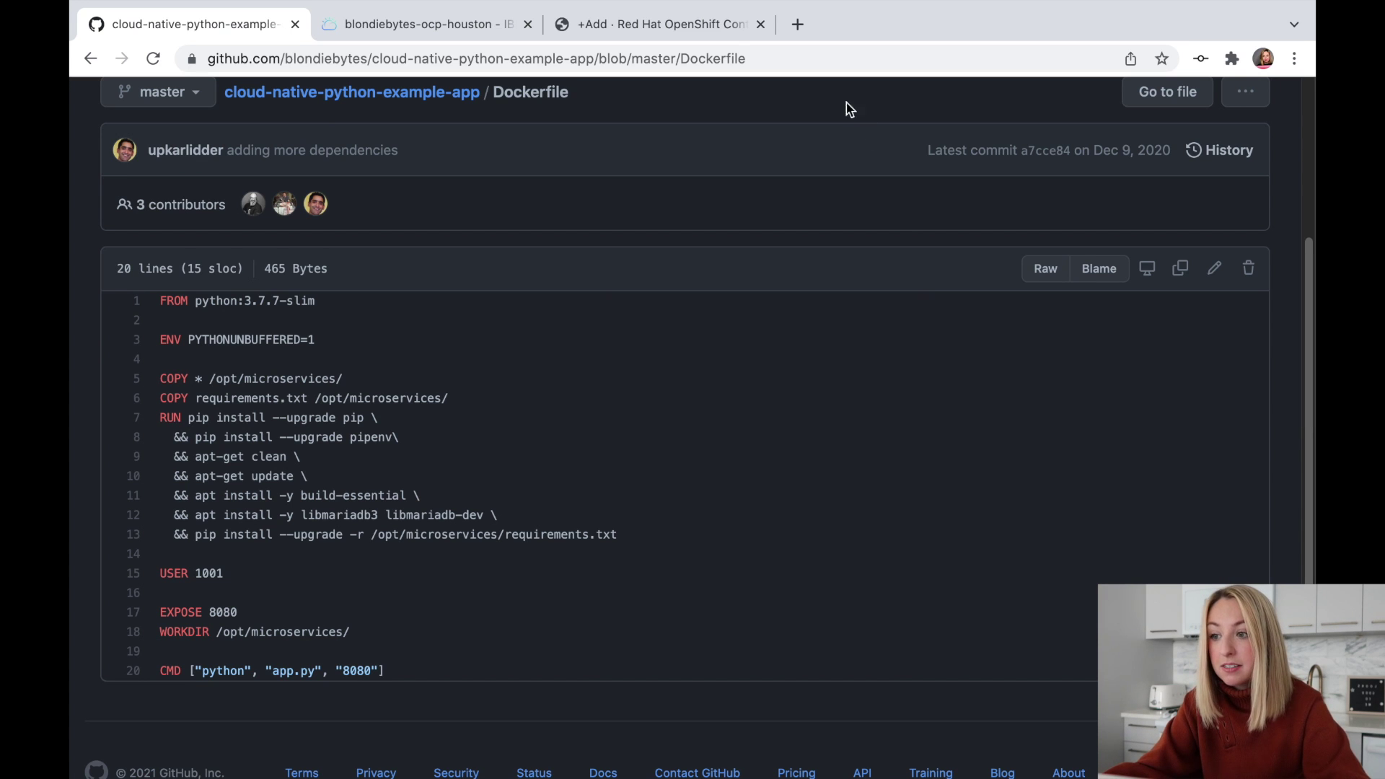
click(730, 29)
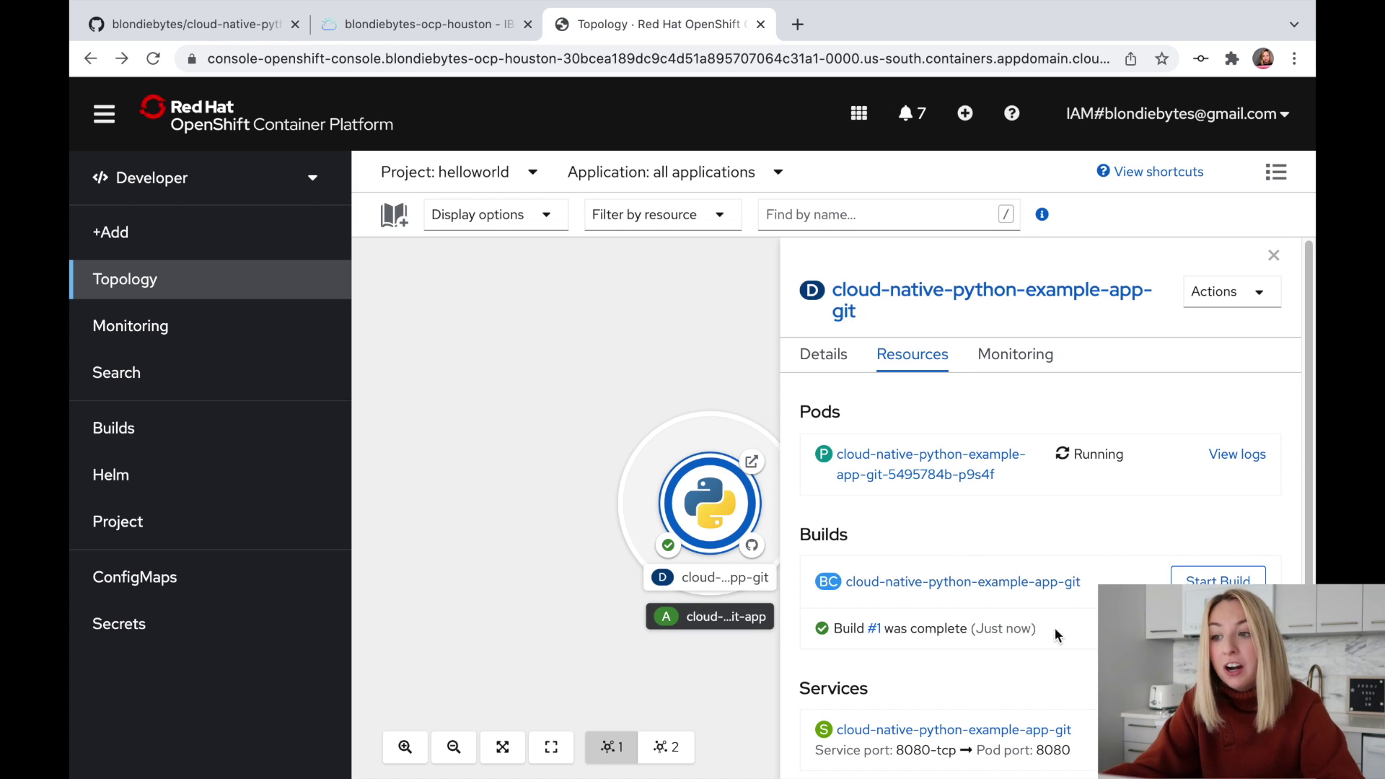
Verify Build #1 is complete and the pod is Running, then open the app's route URL
drag(1057, 635, 824, 638)
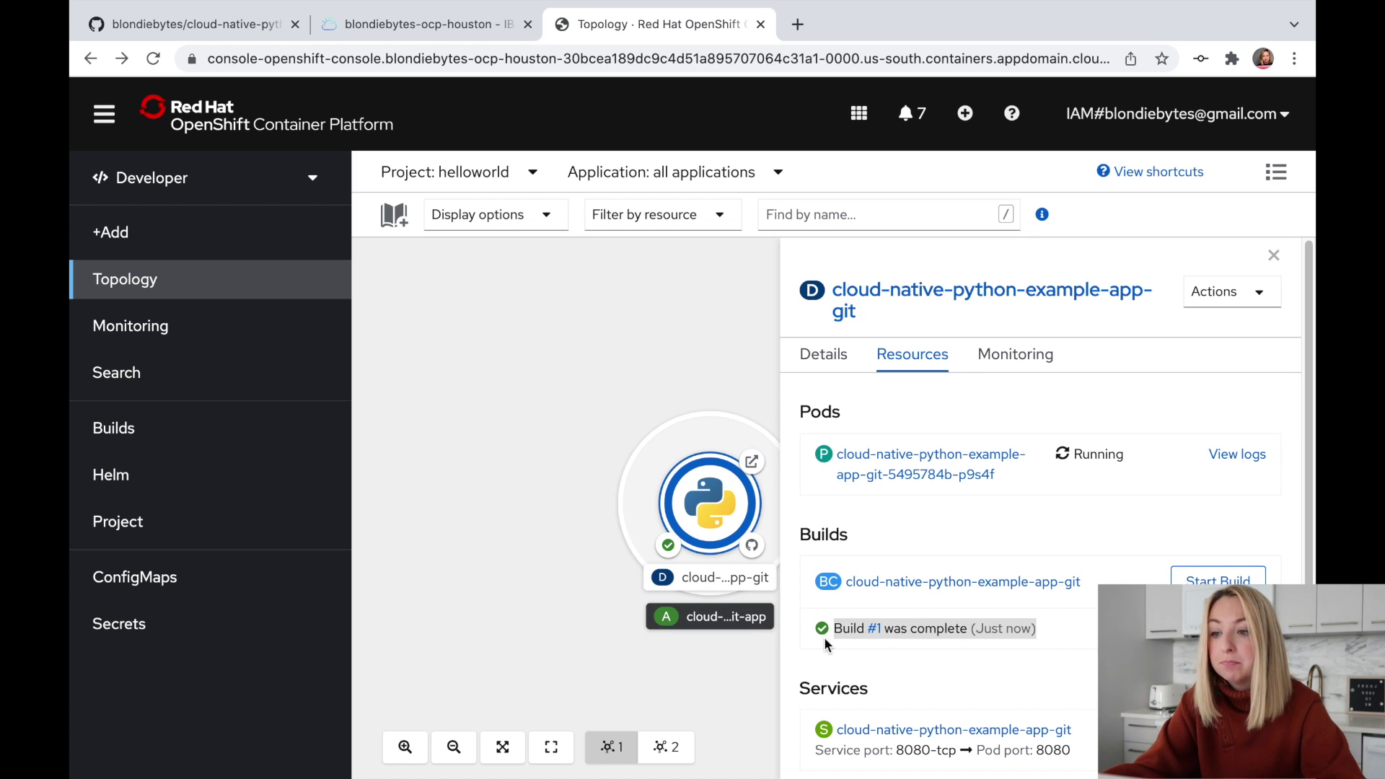
click(1111, 491)
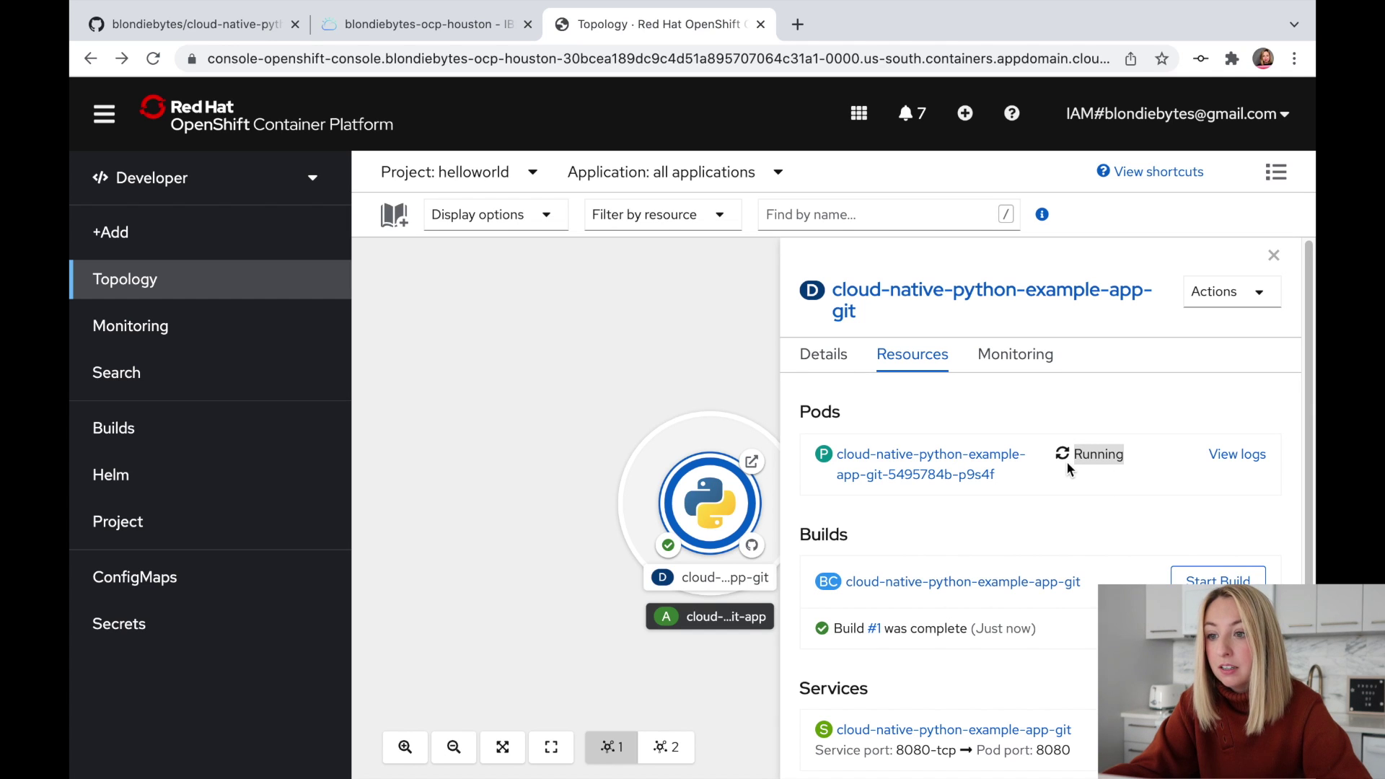
click(1067, 519)
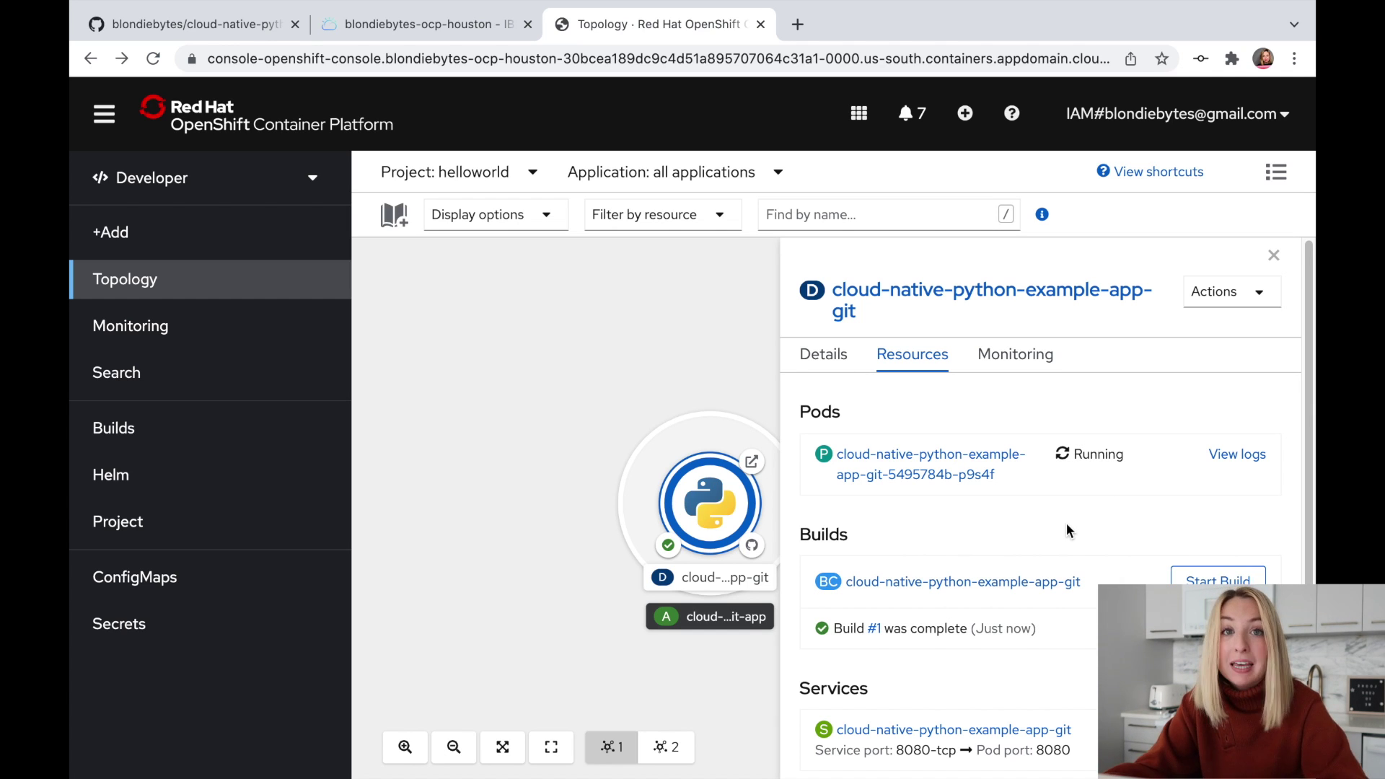
scroll(1066, 530, down, 4)
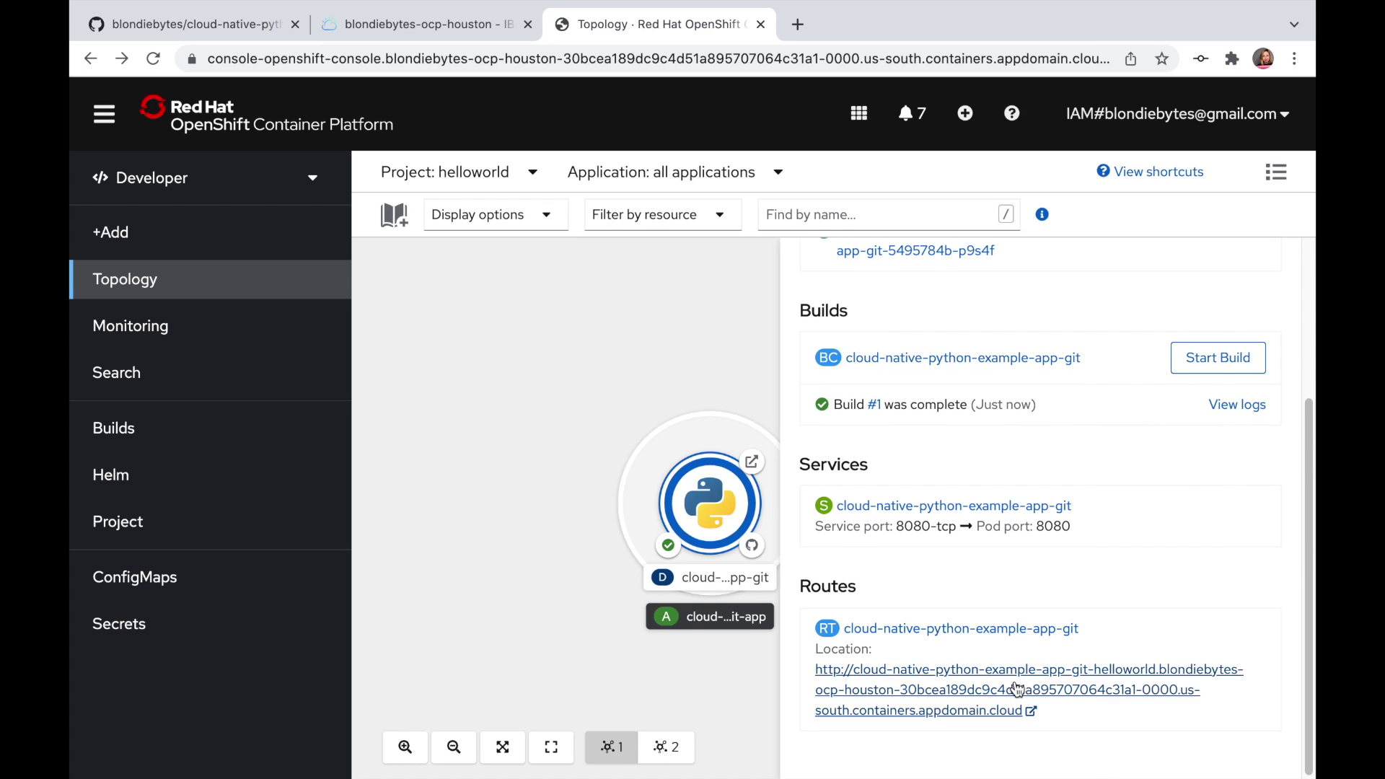
click(1016, 685)
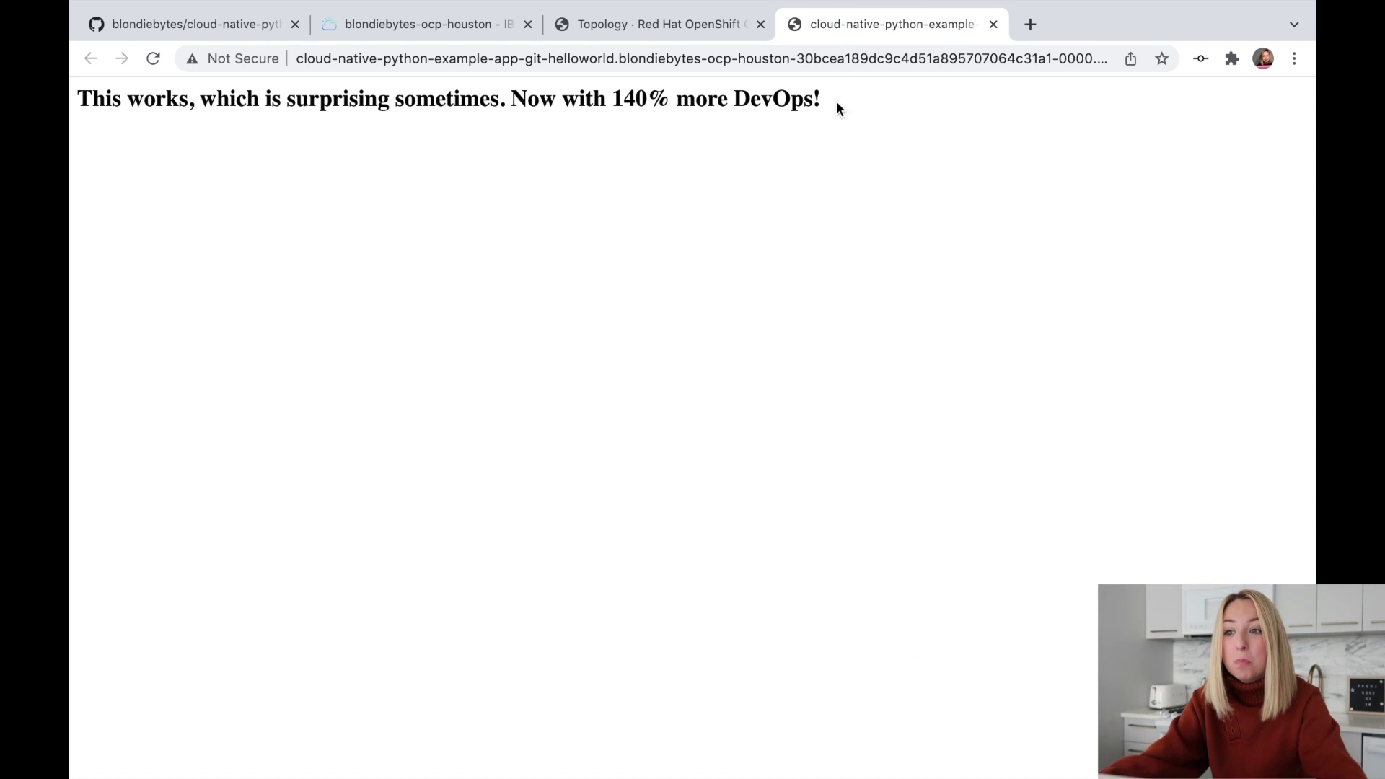
Confirm the live app shows 'Now with 140% more DevOps!' and return to the OpenShift console
drag(912, 105, 512, 98)
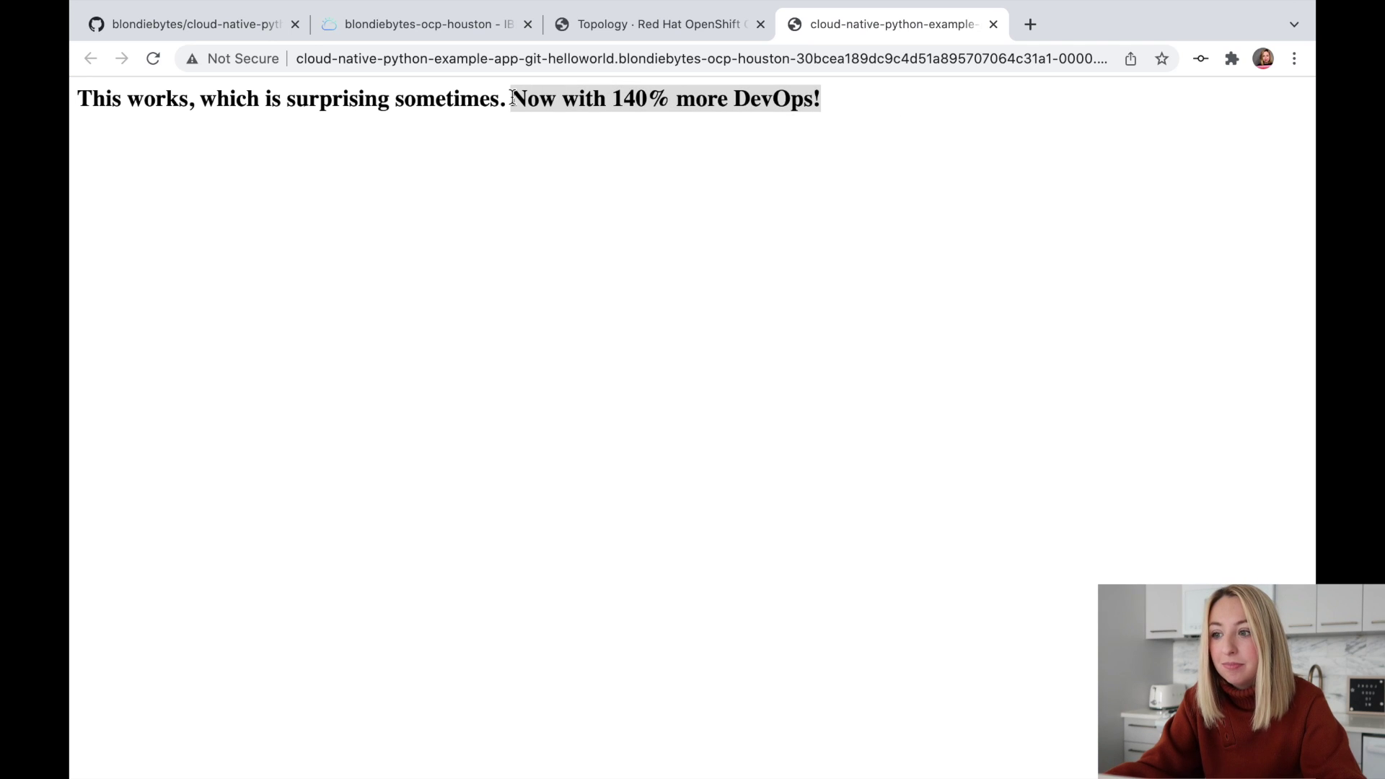
click(646, 235)
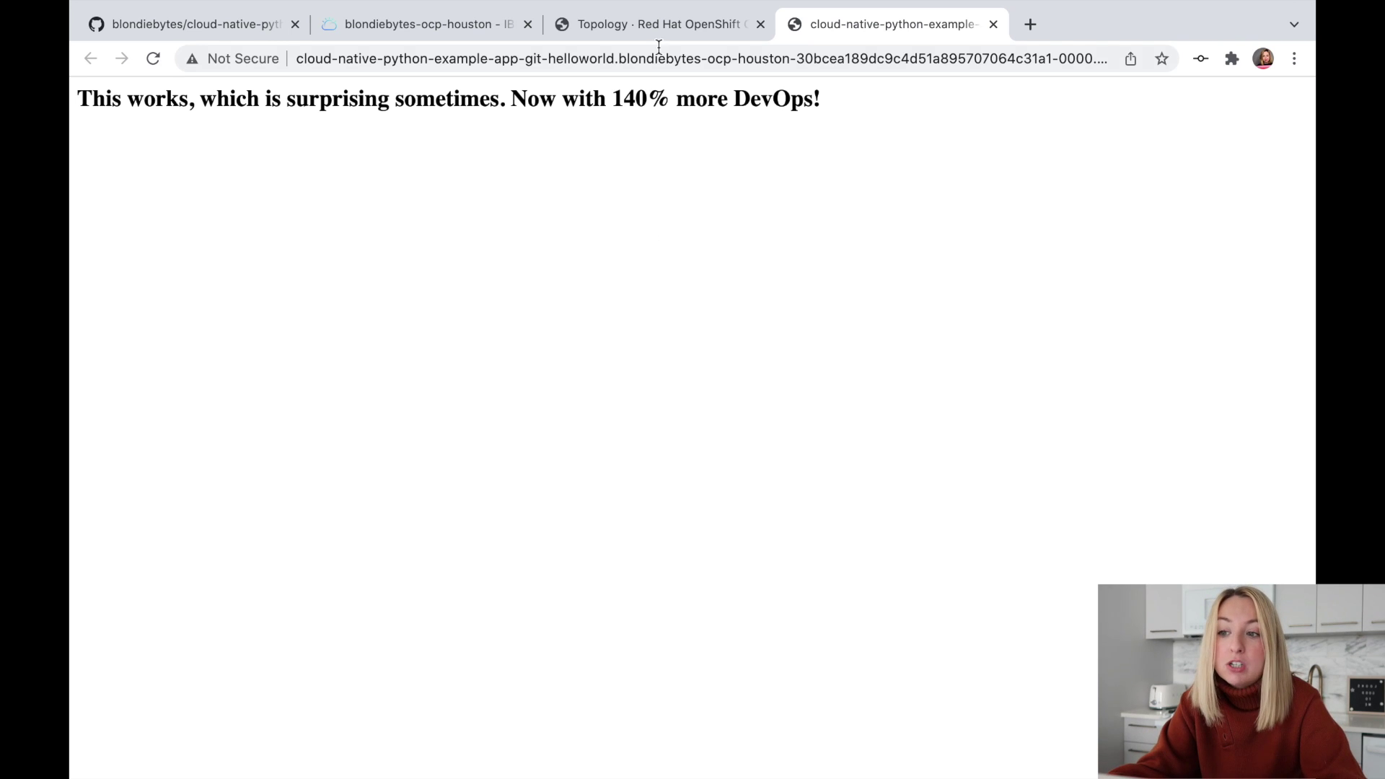
click(620, 33)
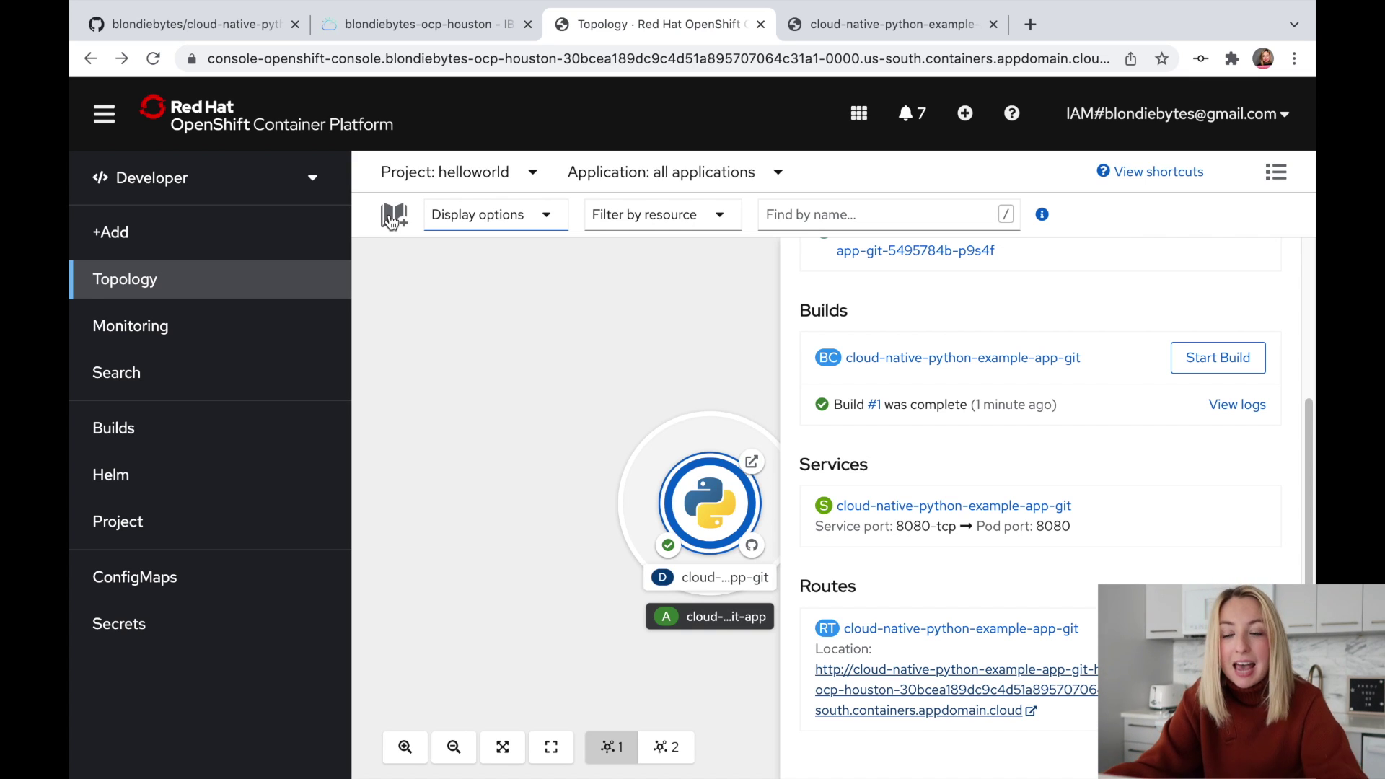
click(294, 181)
In the Administrator perspective, search OperatorHub for 'turbo'
click(276, 242)
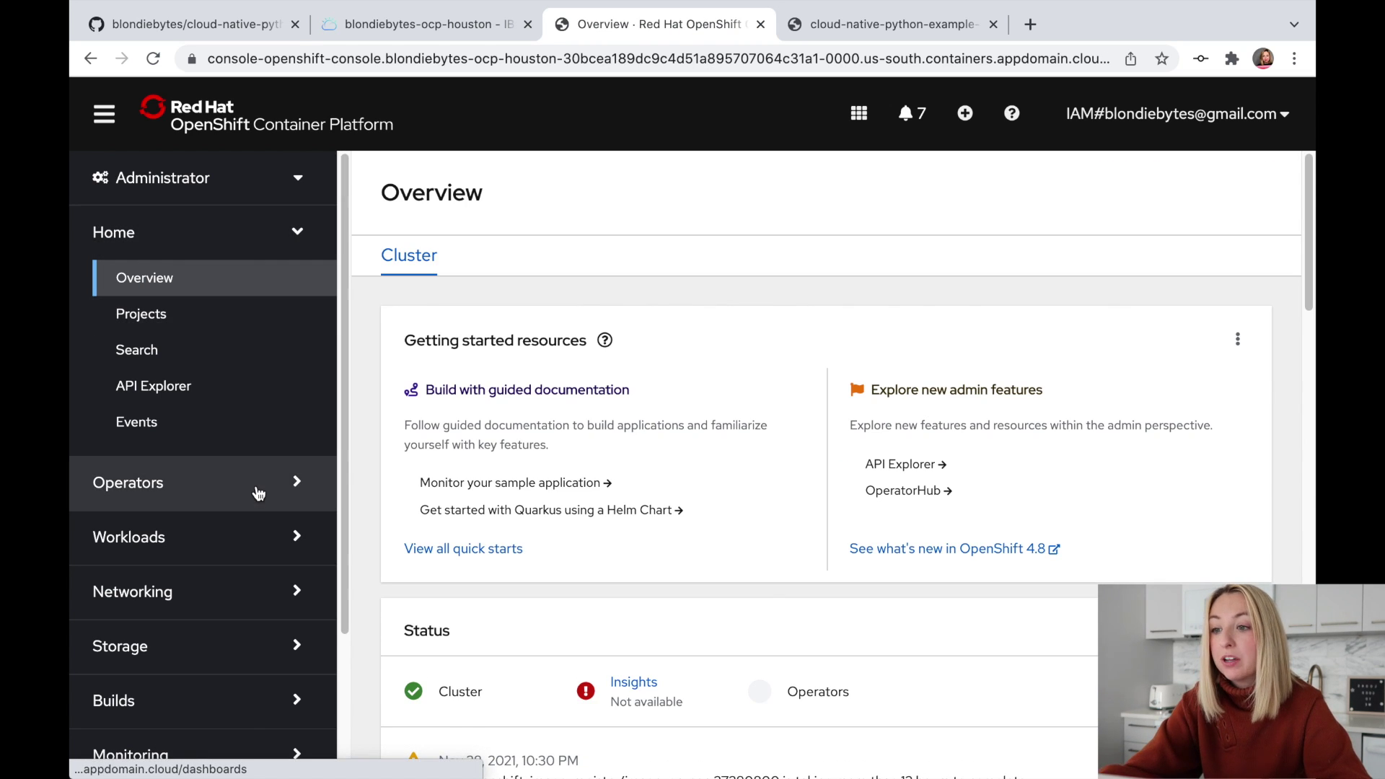
click(298, 482)
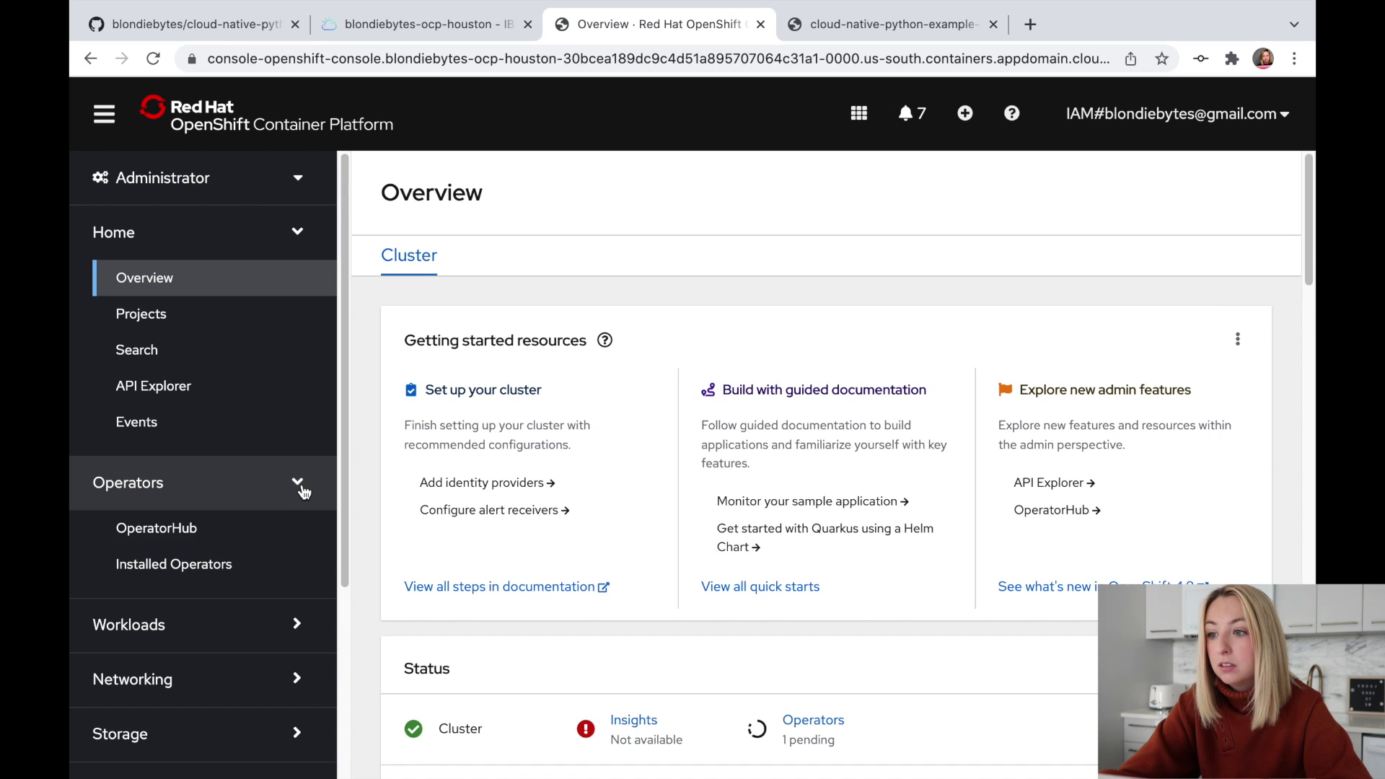
click(170, 530)
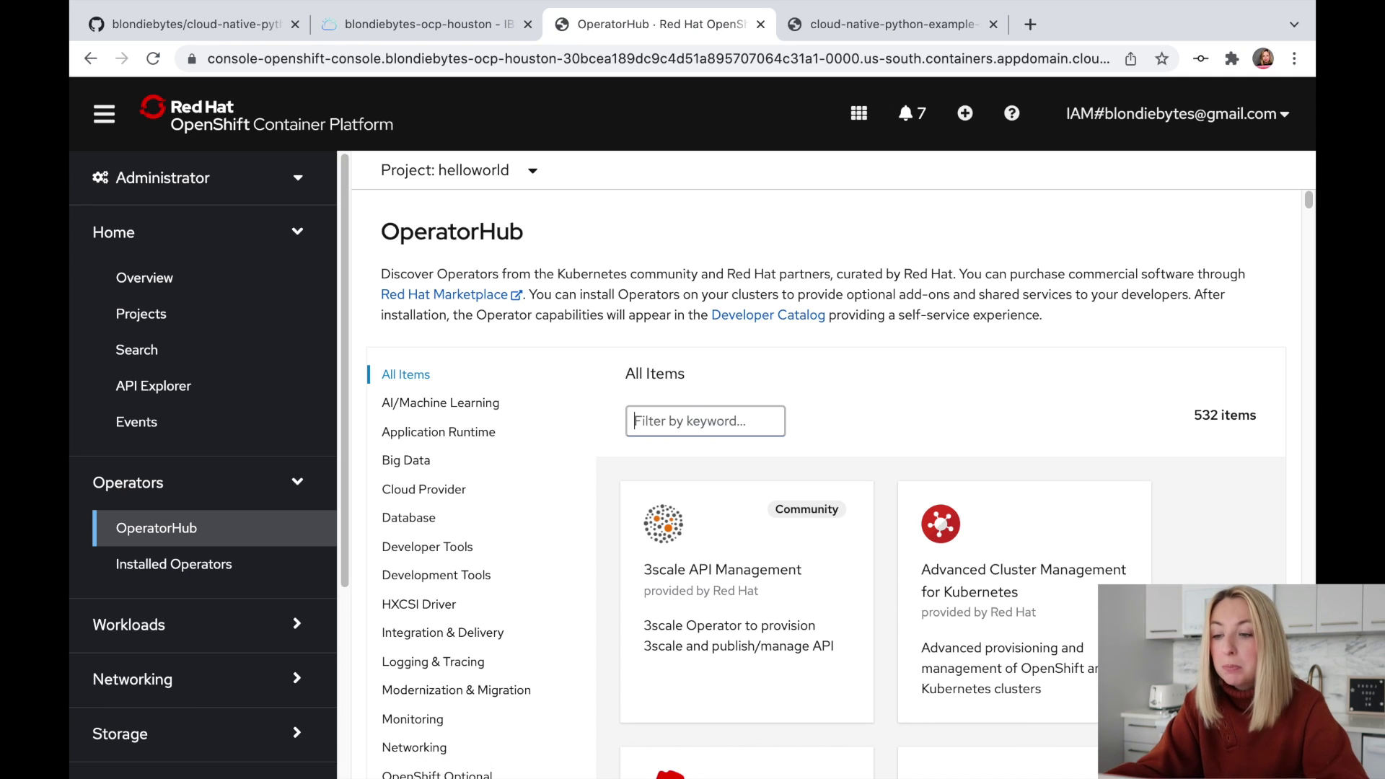
text(turbo)
scroll(764, 493, down, 1)
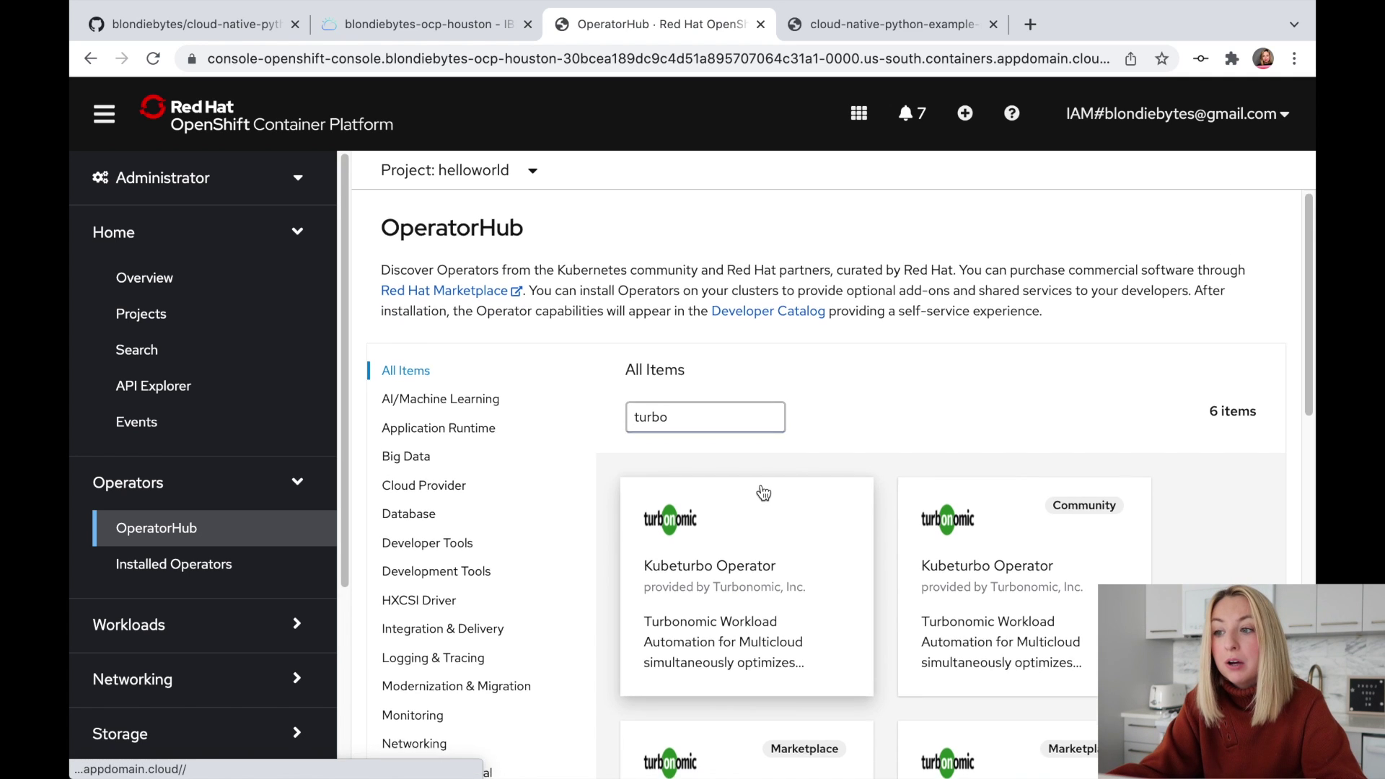
scroll(763, 494, down, 3)
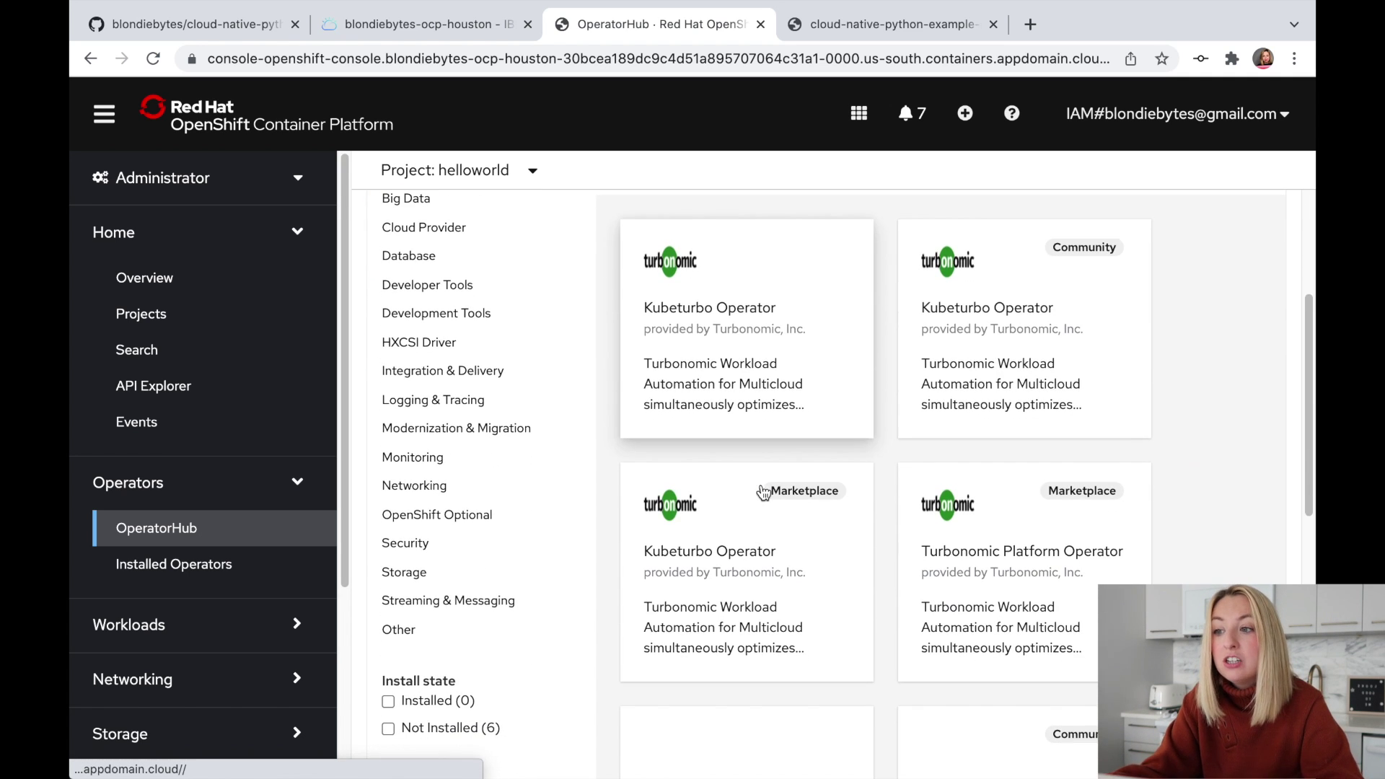
Install the first Kubeturbo Operator listed, keeping the default settings
click(806, 331)
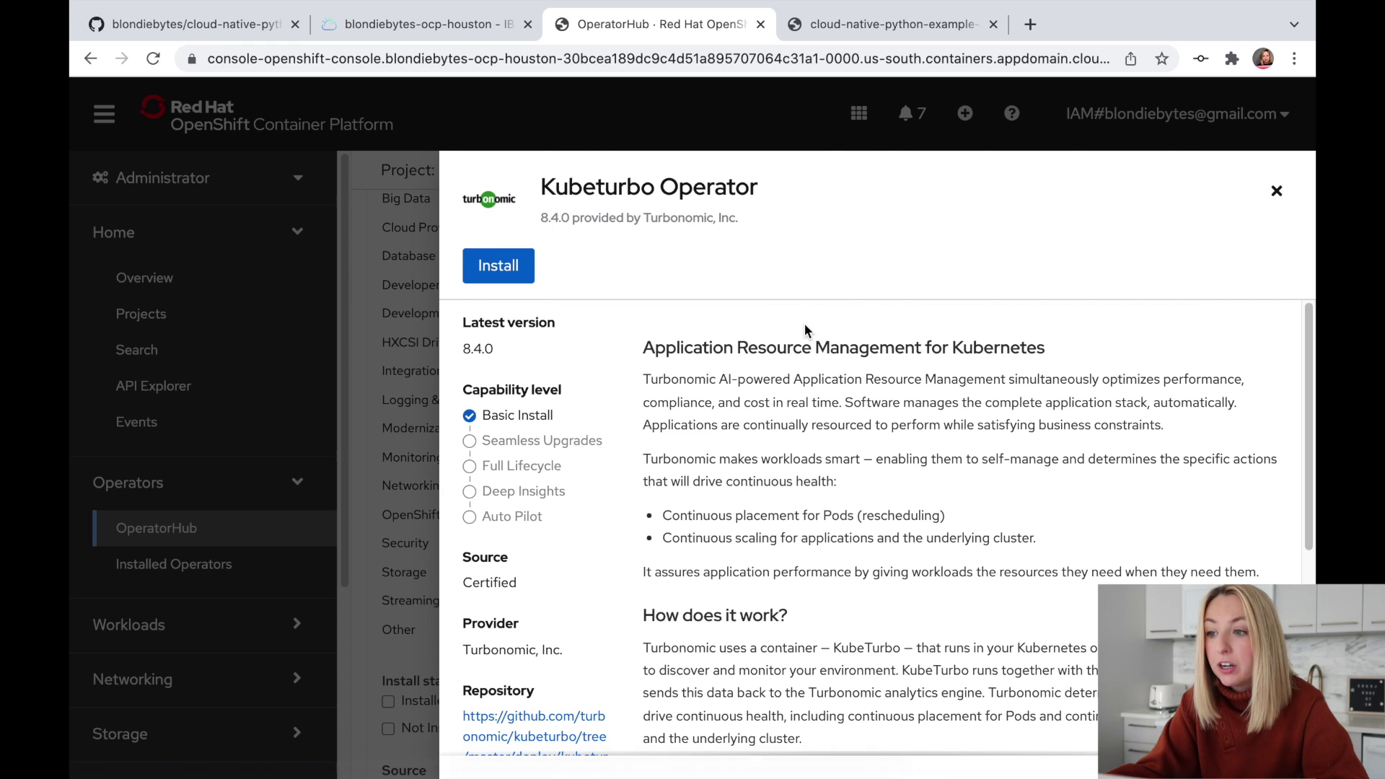
click(509, 254)
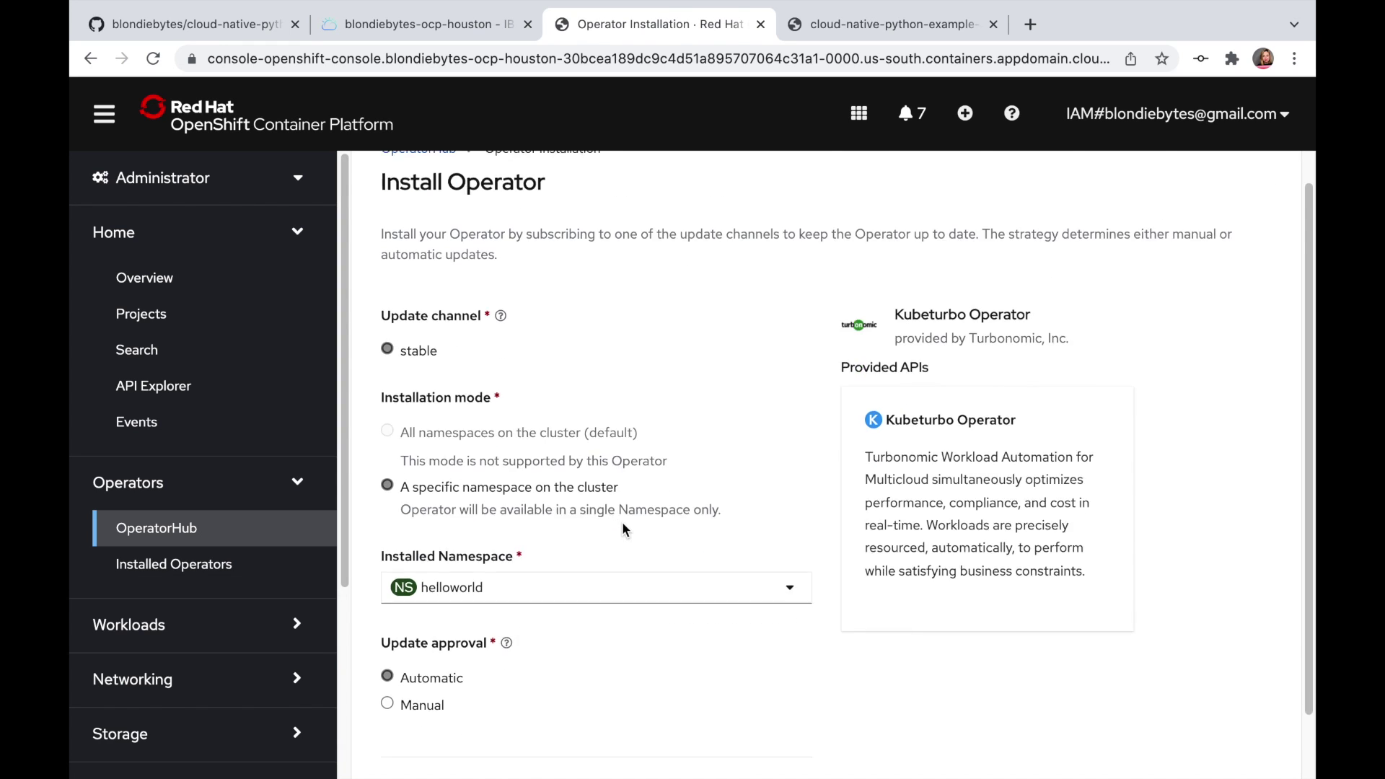
scroll(622, 521, down, 2)
click(433, 729)
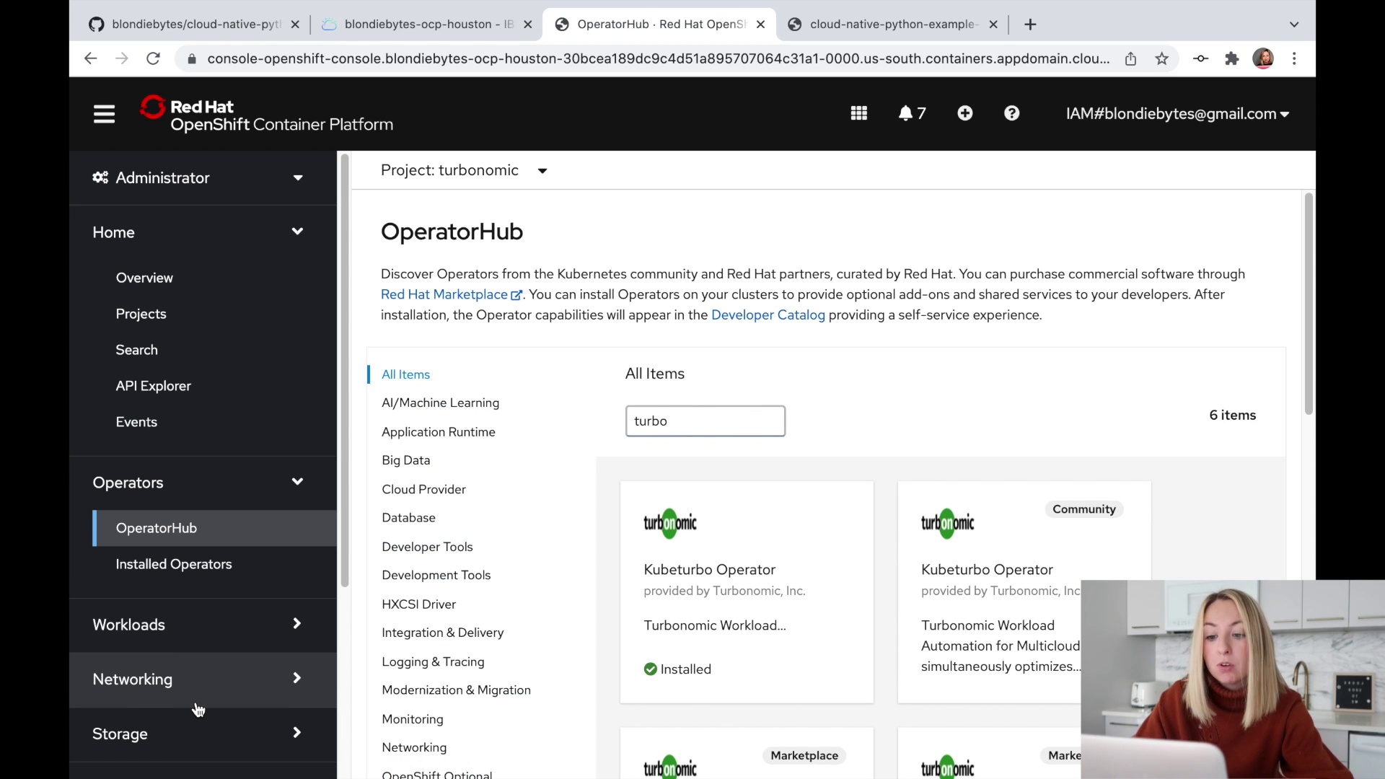
Open the turbonomic project's nginx route from Networking > Routes in a new tab
scroll(198, 709, down, 4)
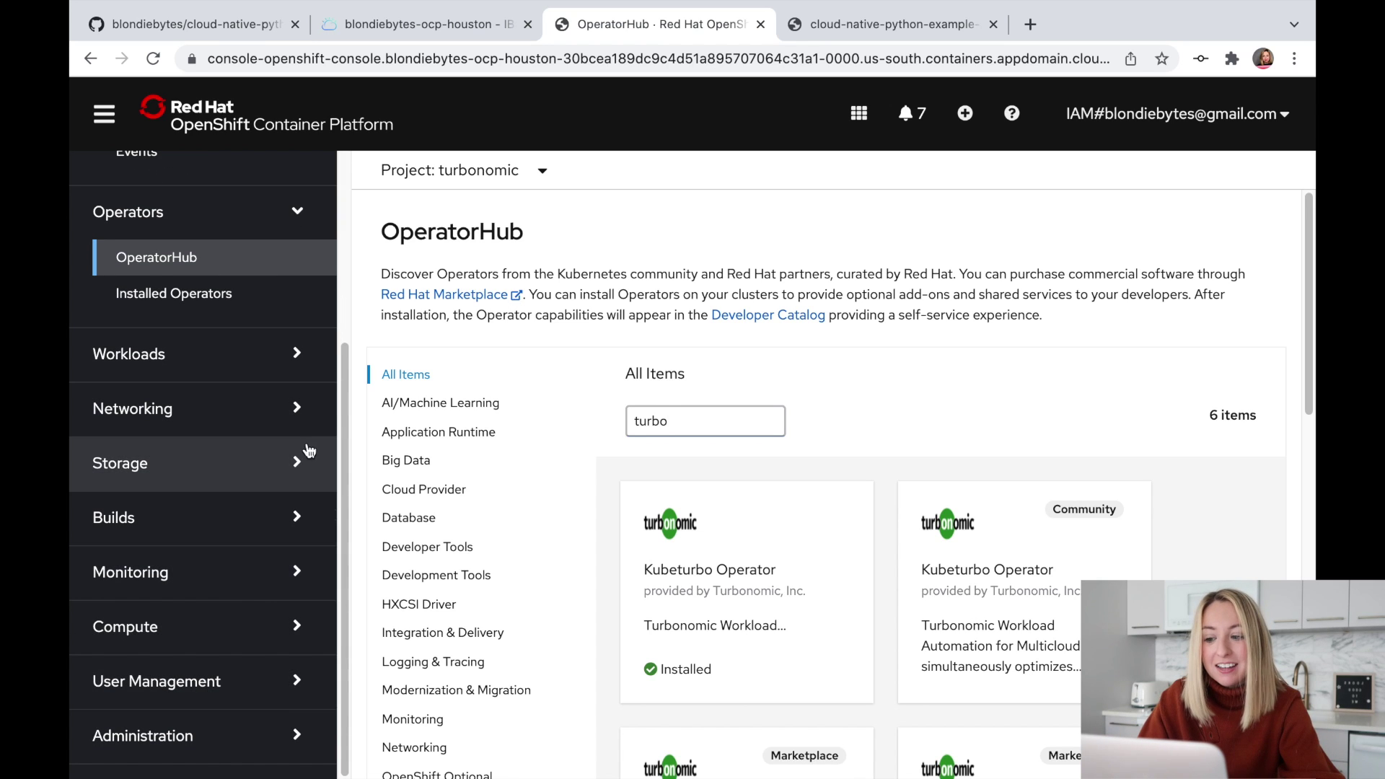
click(296, 393)
click(138, 490)
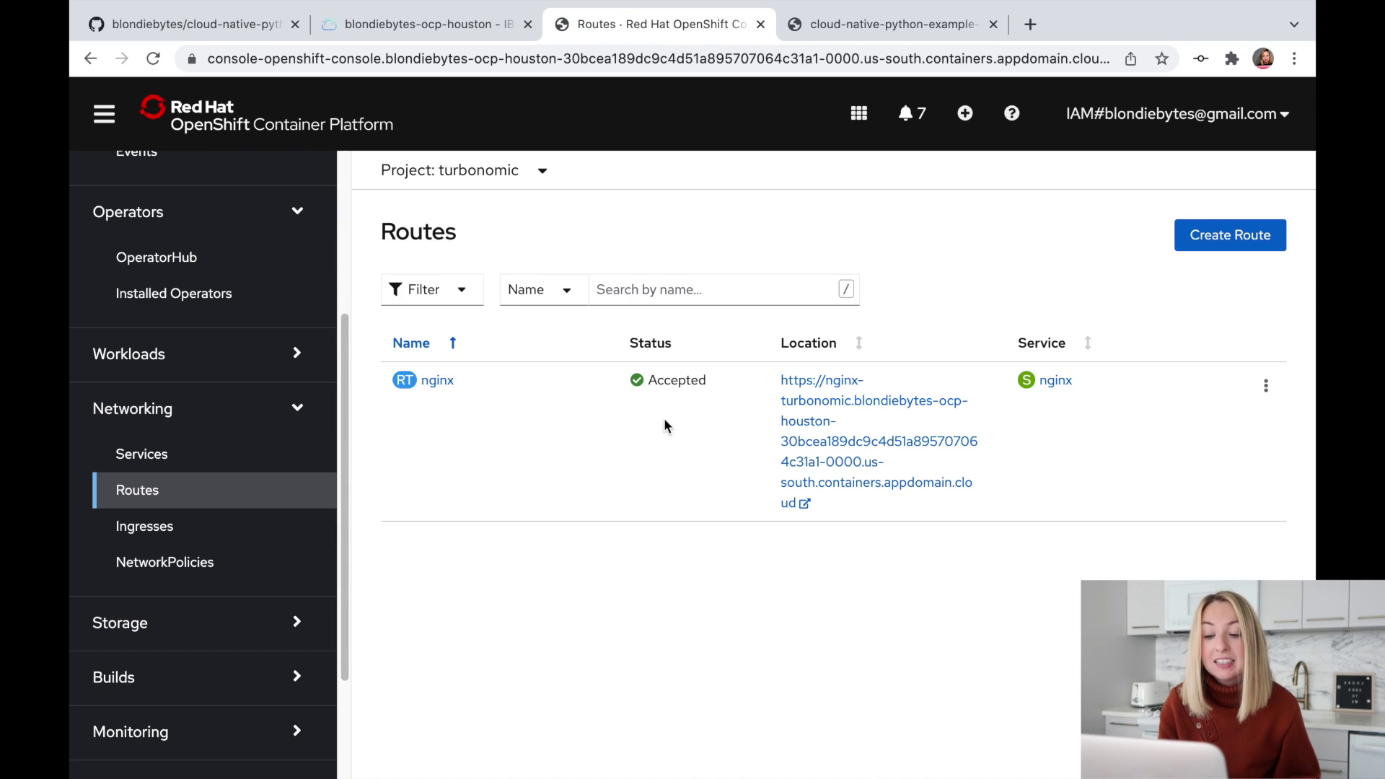
click(820, 401)
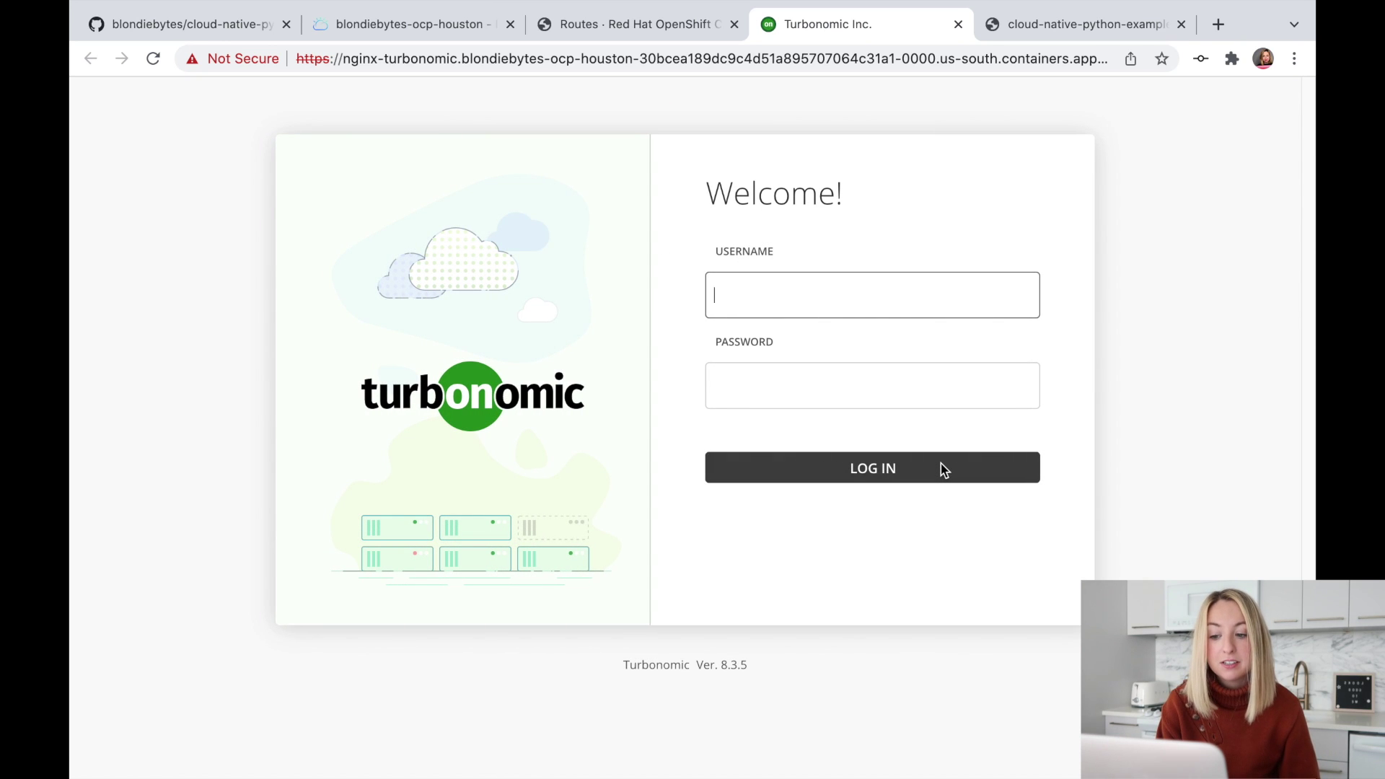
Sign in to Turbonomic with the account username and password
text(blondiebytes)
key(Tab)
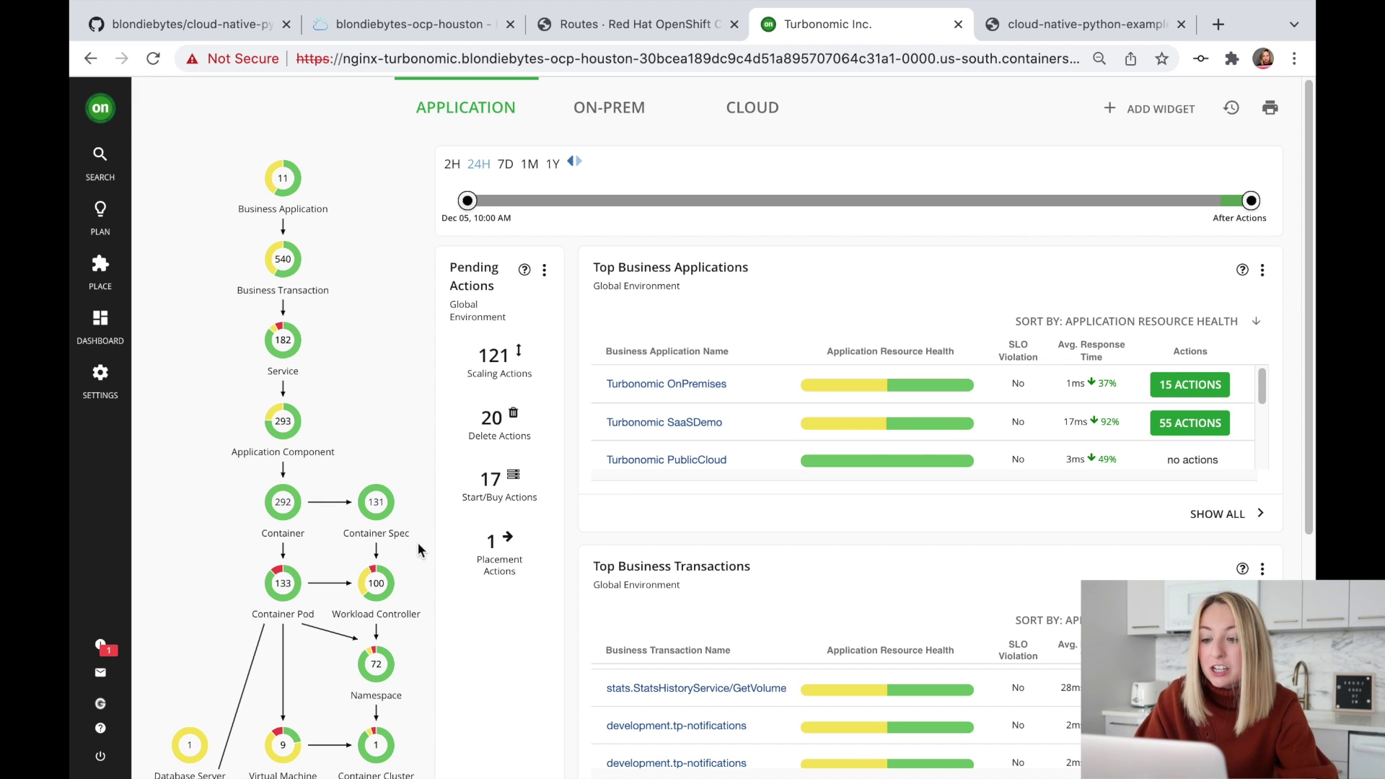
scroll(411, 564, down, 1)
scroll(411, 564, down, 5)
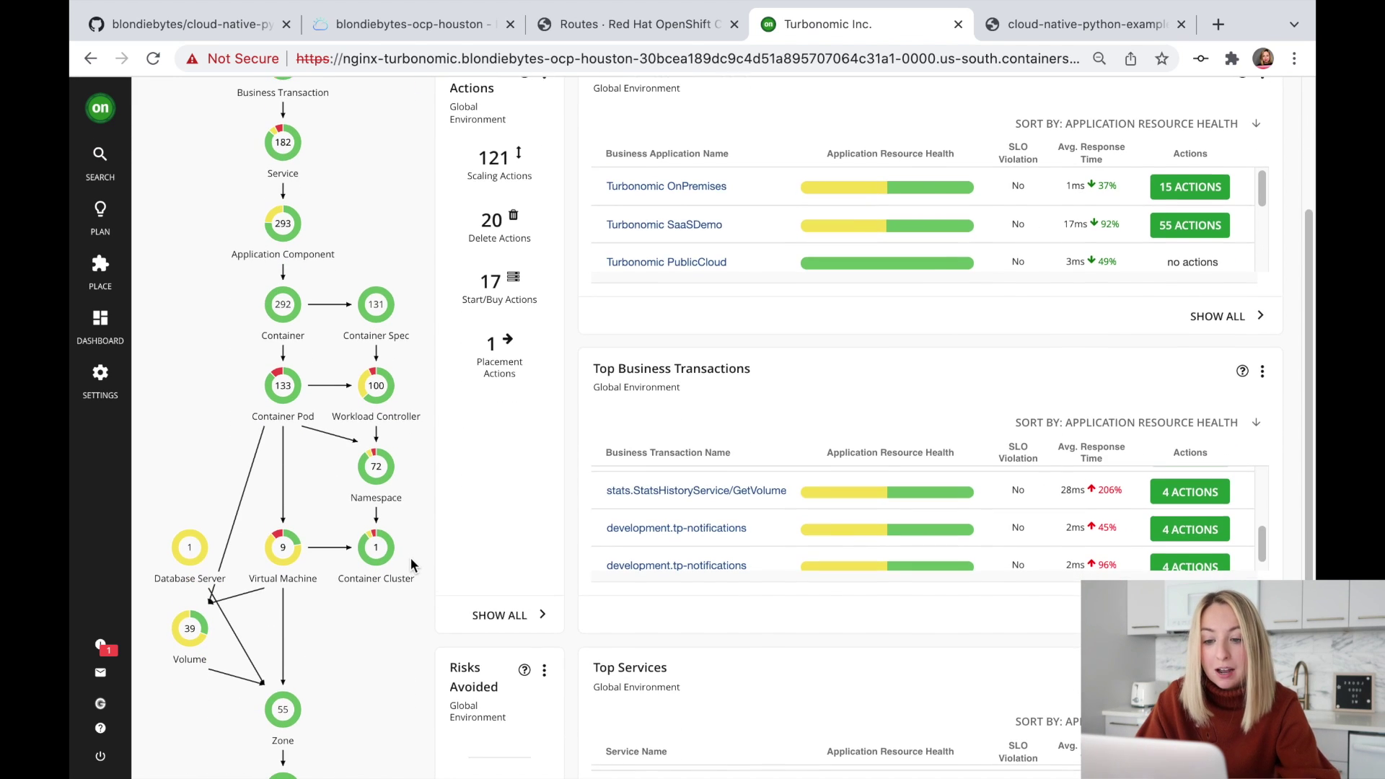
Check the Container Cluster's CPU and memory details, then list its 55 pending actions
click(391, 546)
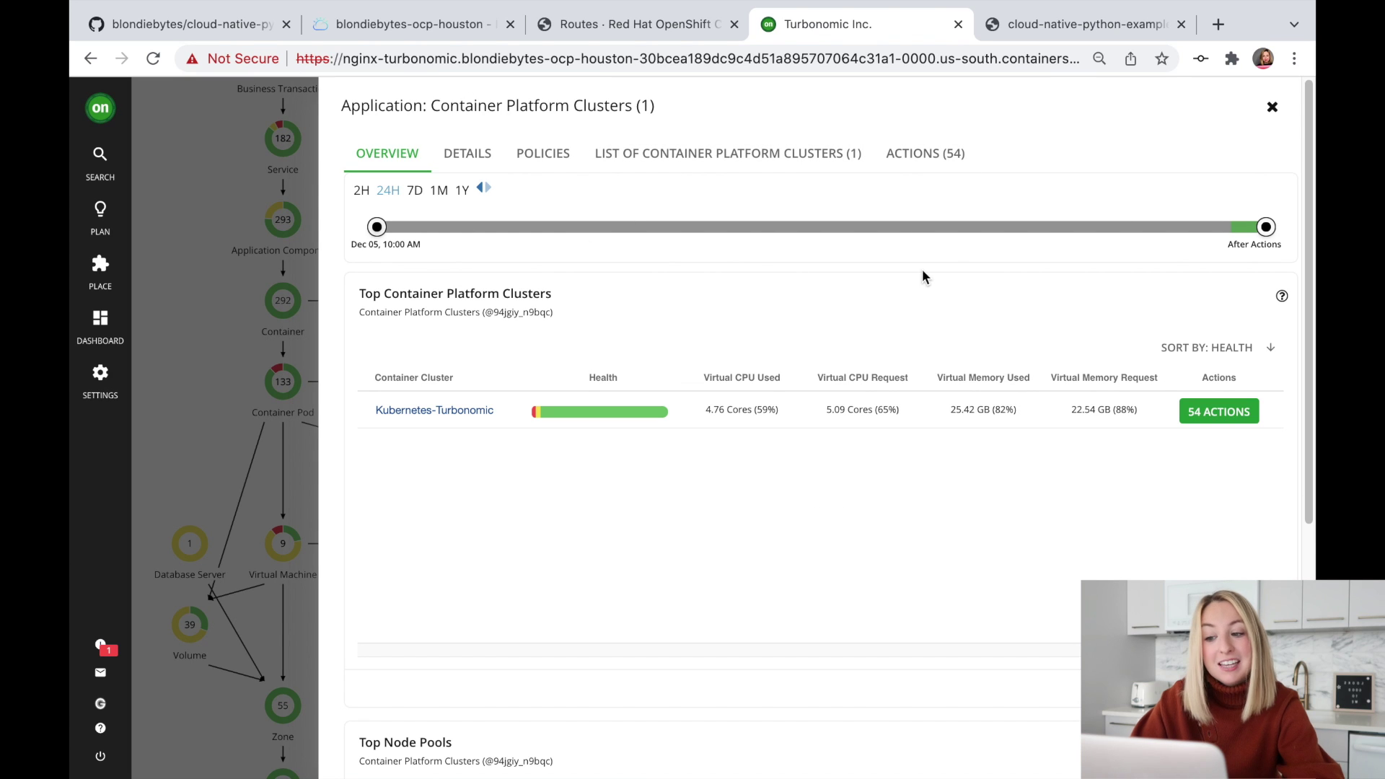
click(468, 149)
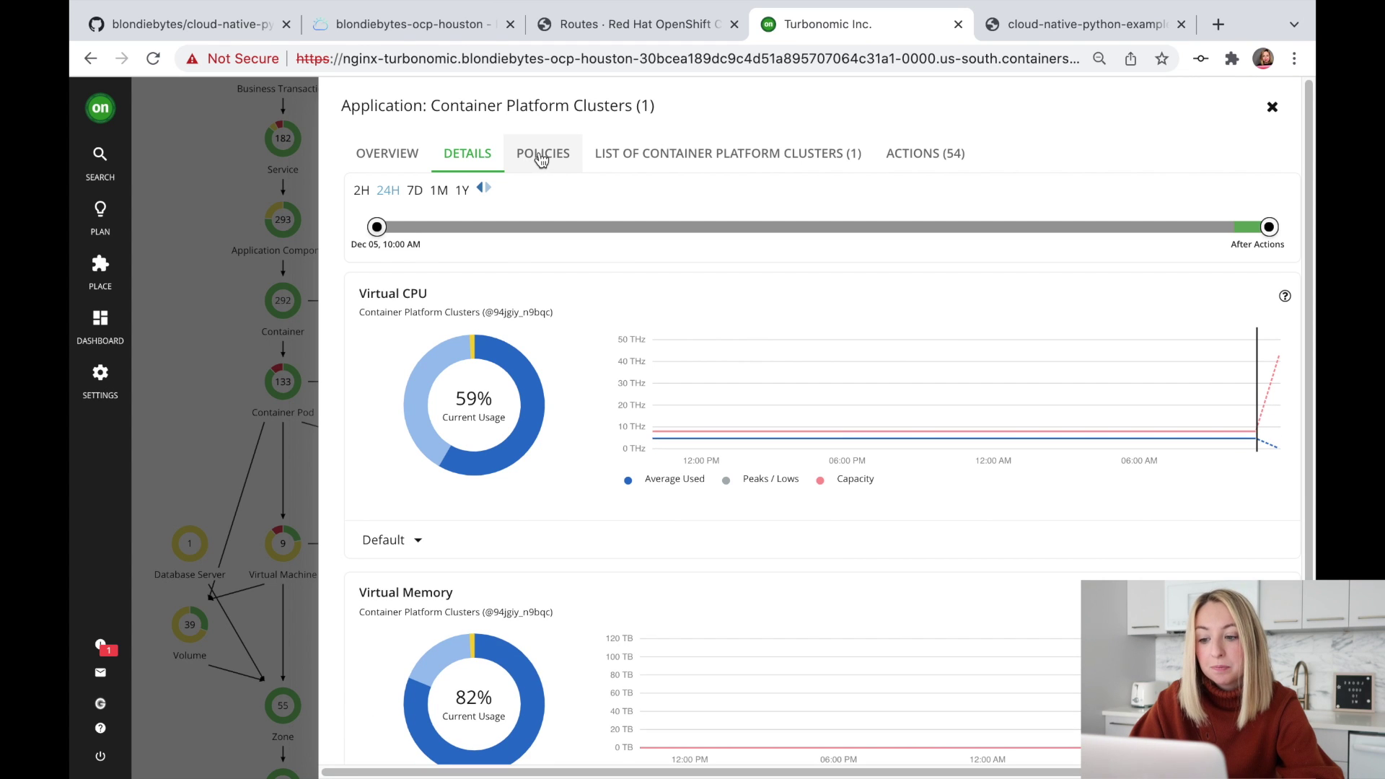
scroll(603, 285, down, 3)
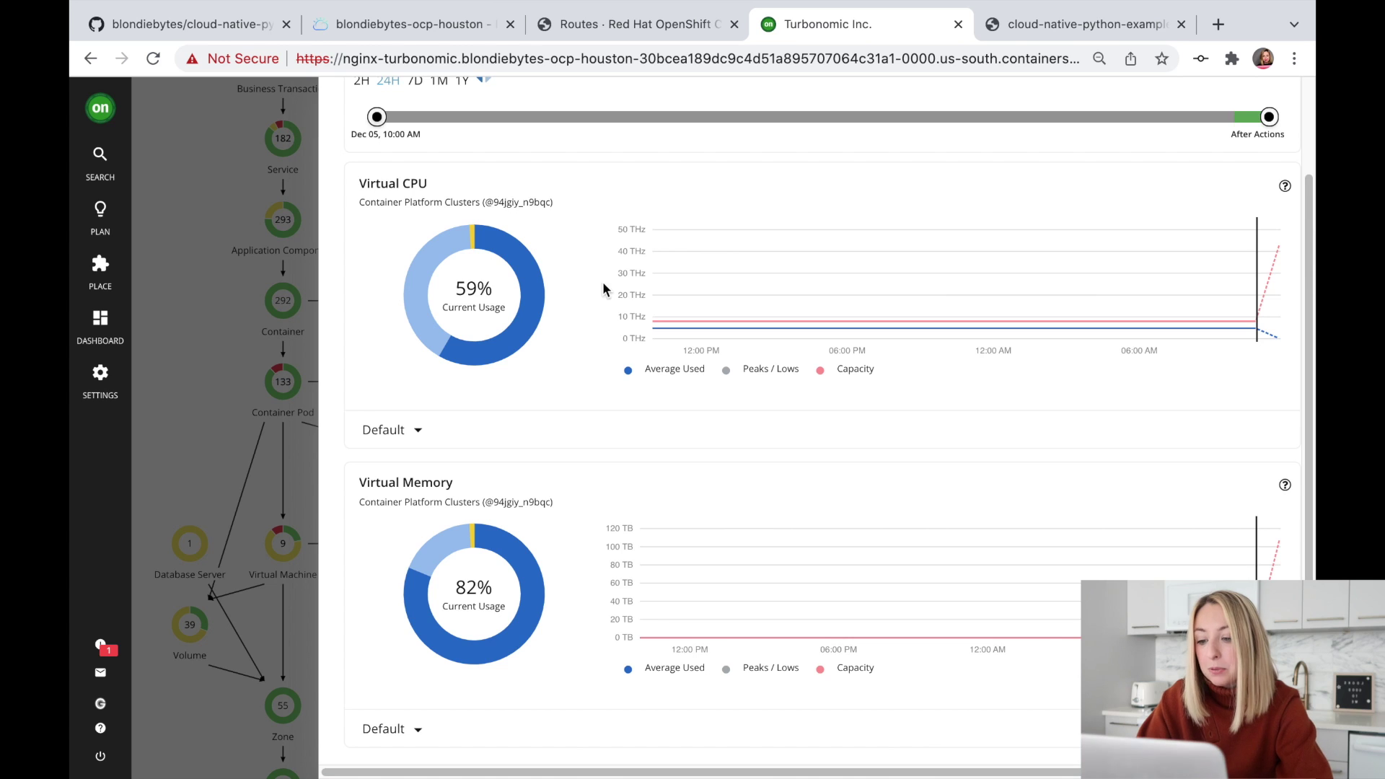
scroll(680, 162, up, 3)
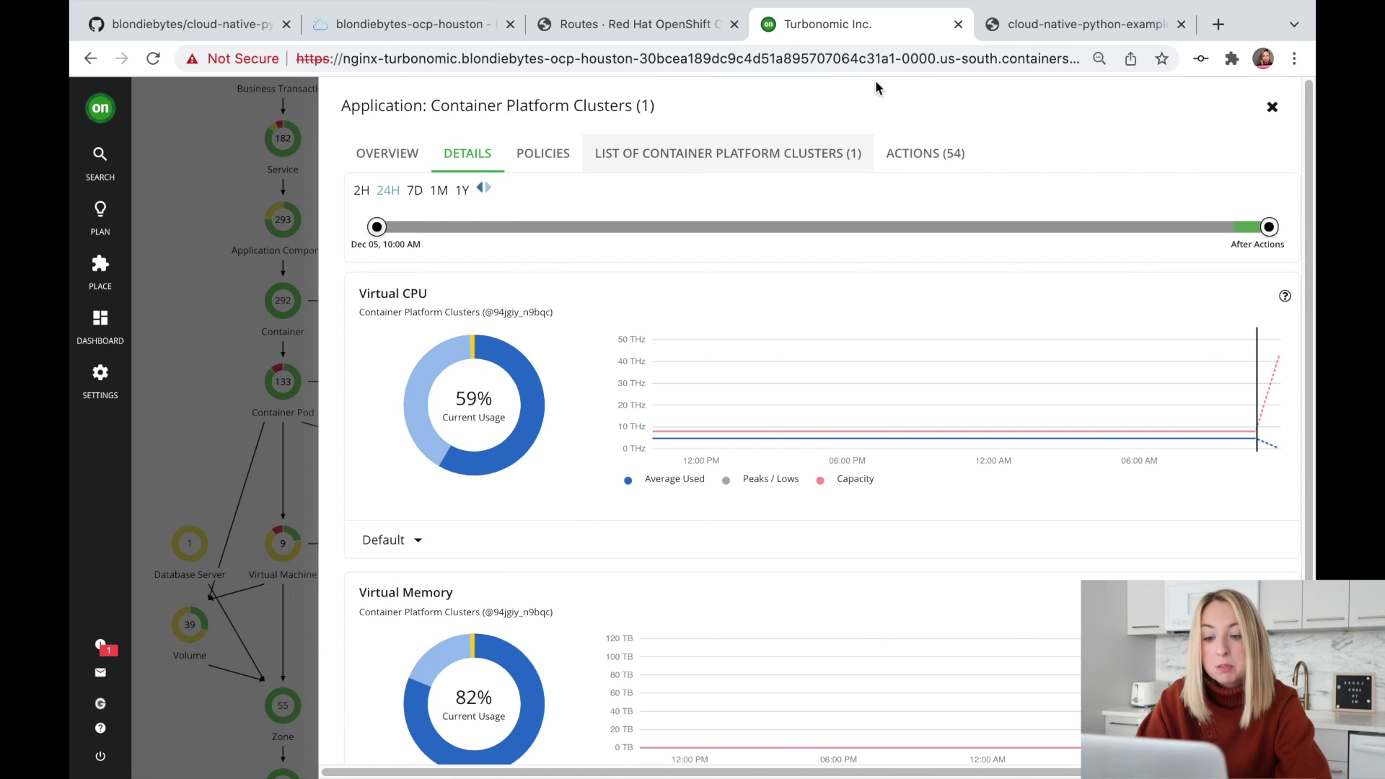
click(912, 163)
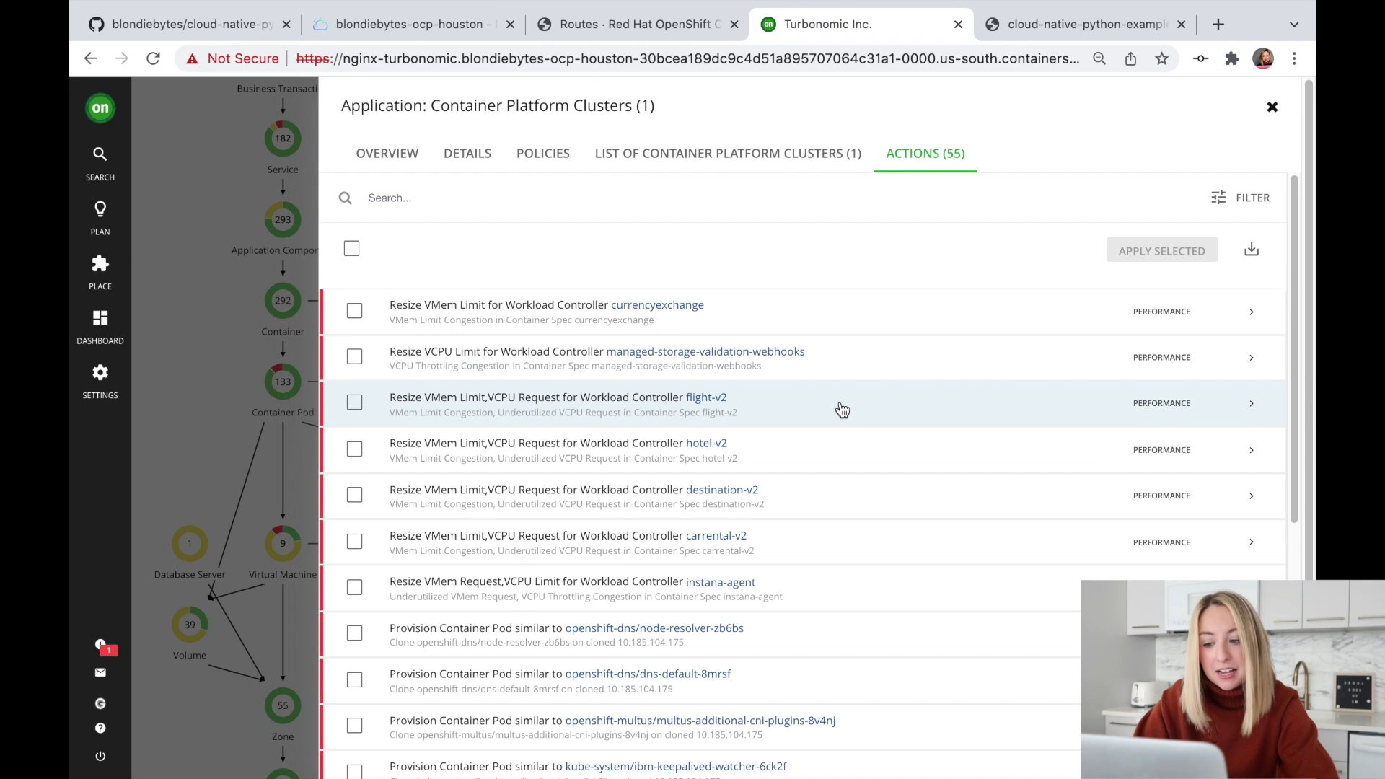
Review the utilization charts for the flight-v2 Resize VMem Limit, VCPU Request action
click(1254, 408)
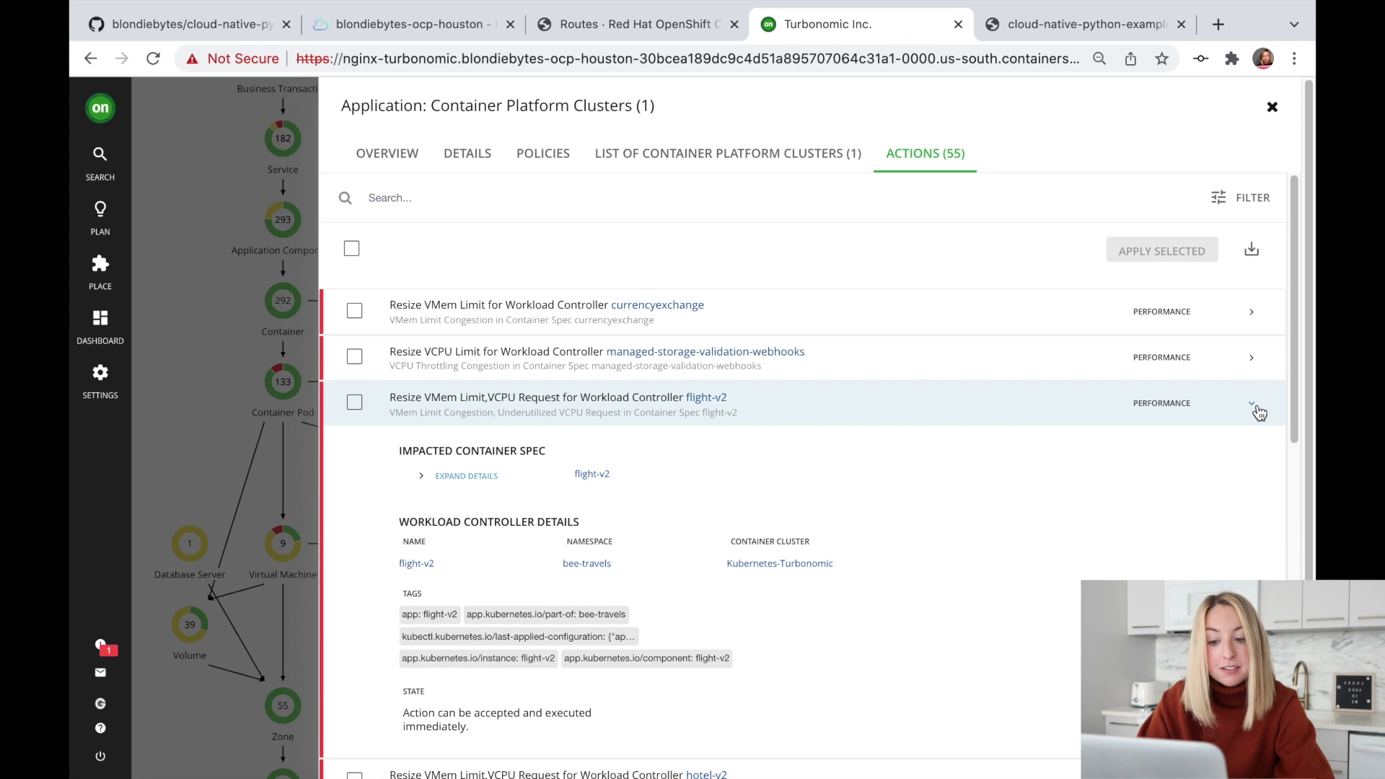
click(458, 479)
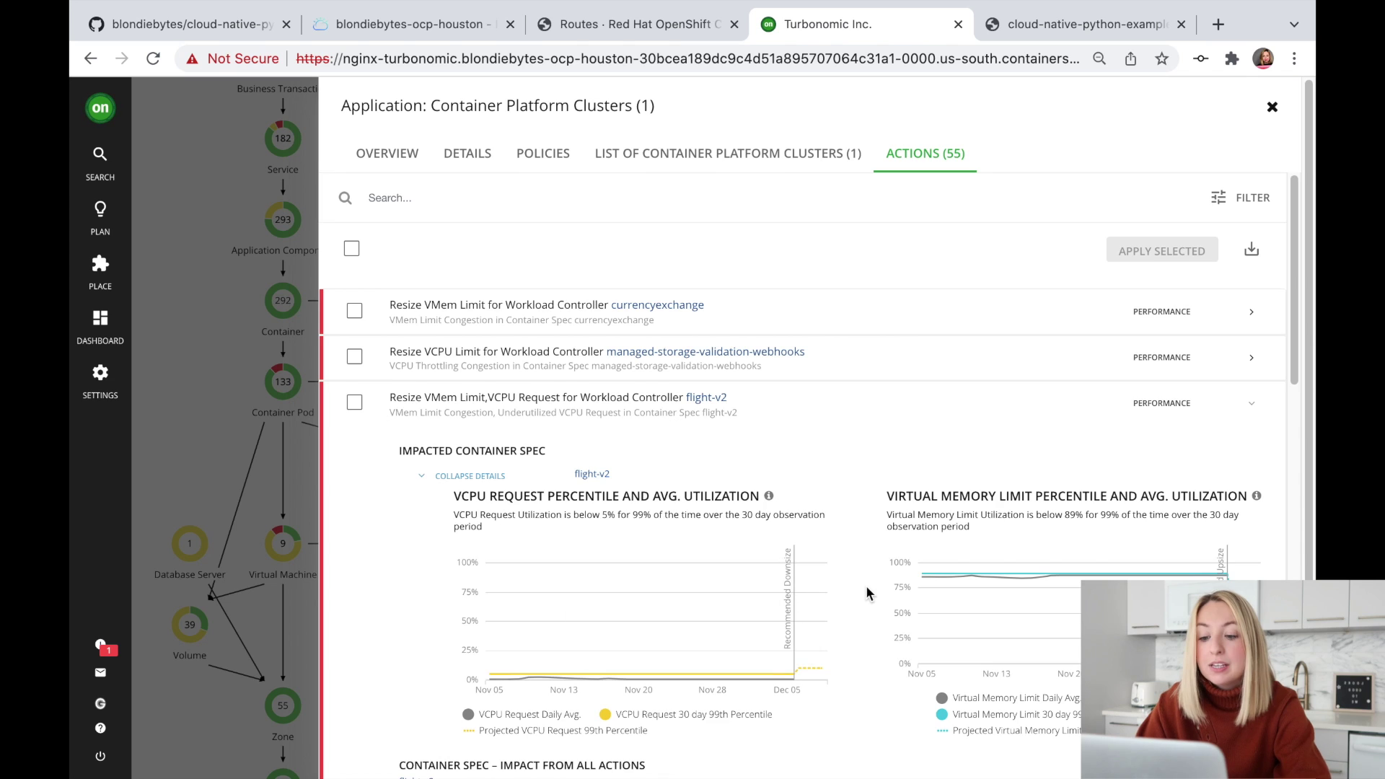
scroll(865, 585, down, 3)
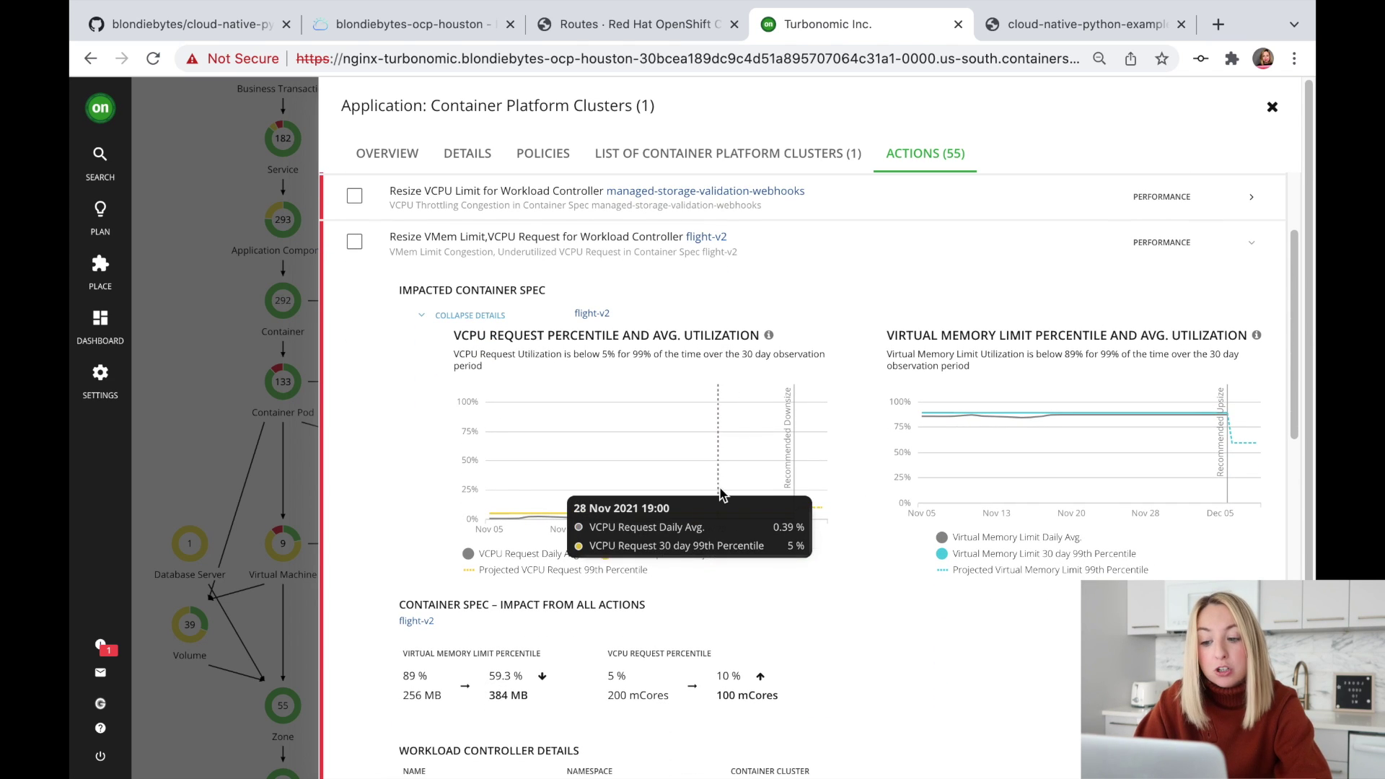
mouse_move(1021, 435)
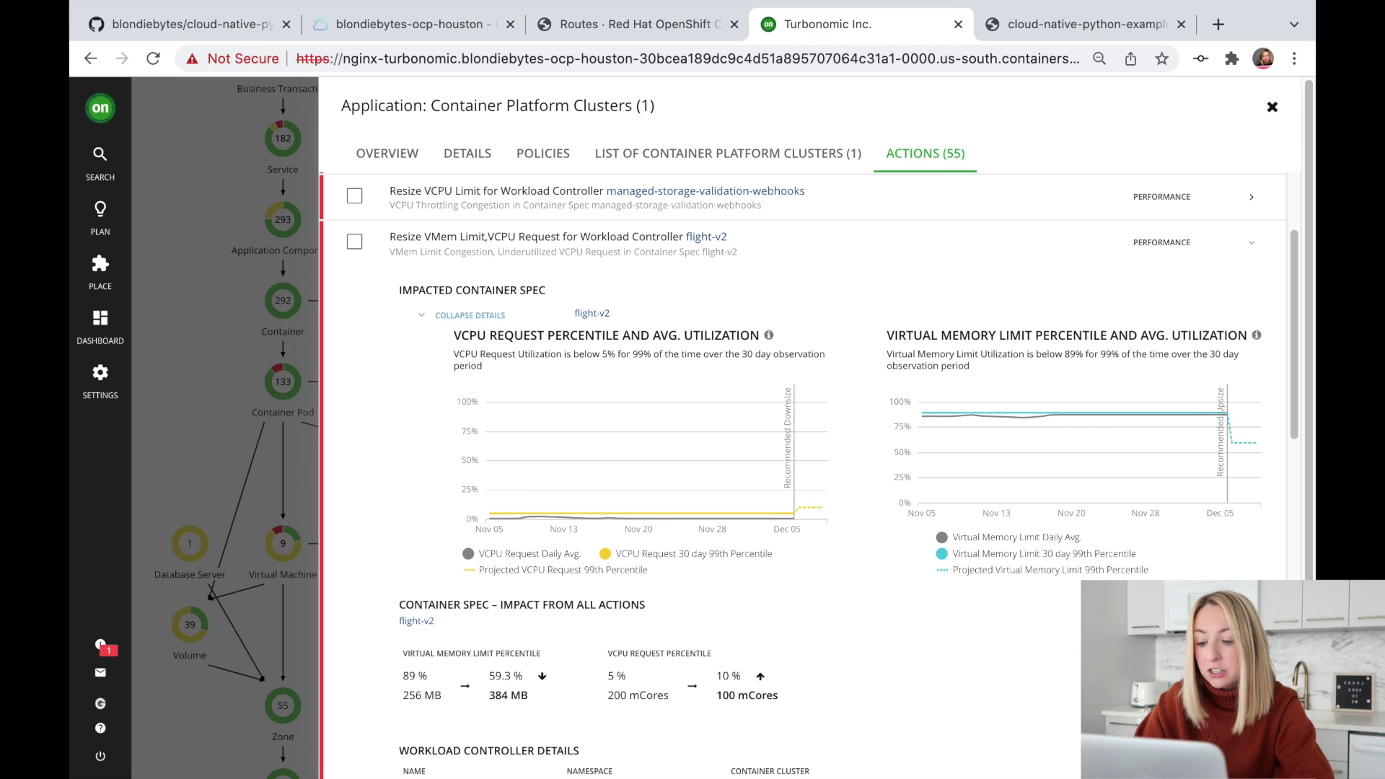
Apply the flight-v2 resize: VMem limit 384 MB, VCPU request 100 mCores
click(354, 242)
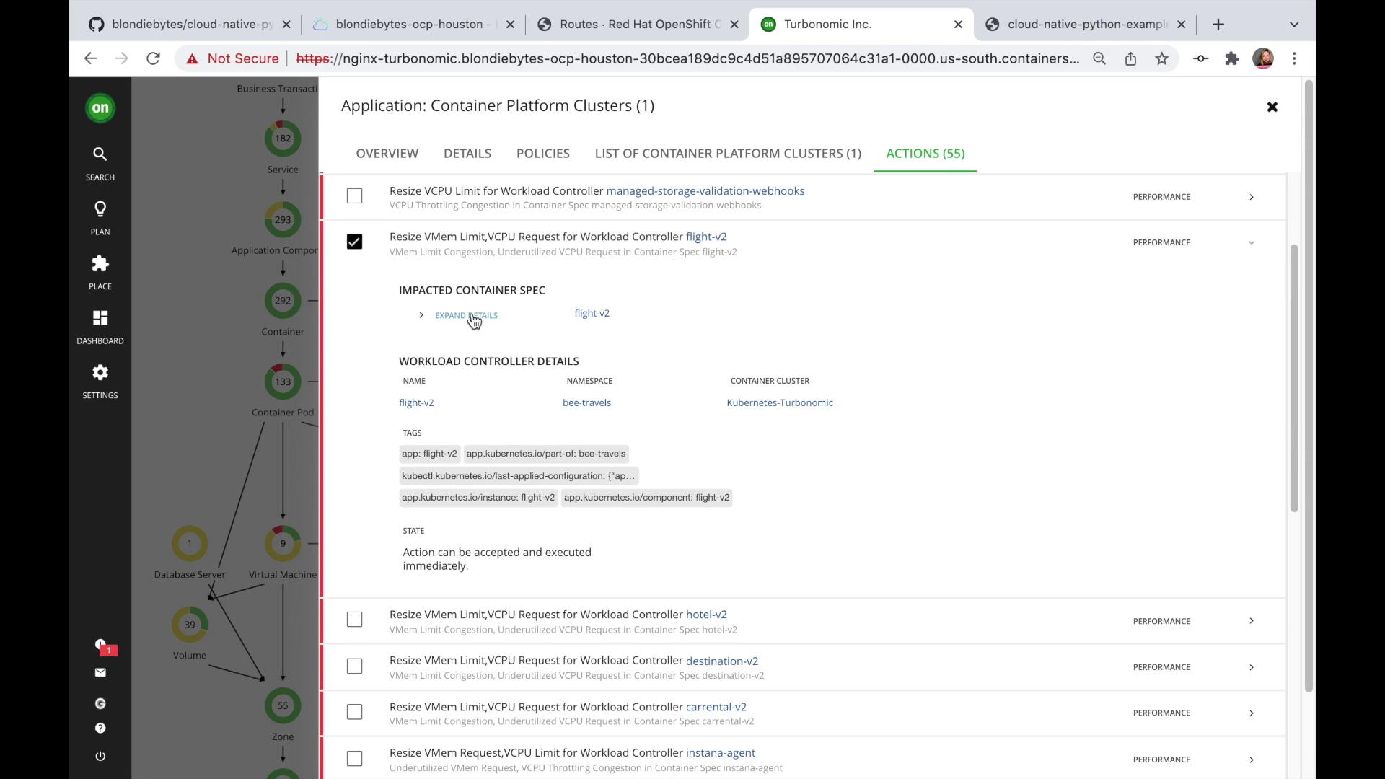
scroll(543, 310, up, 2)
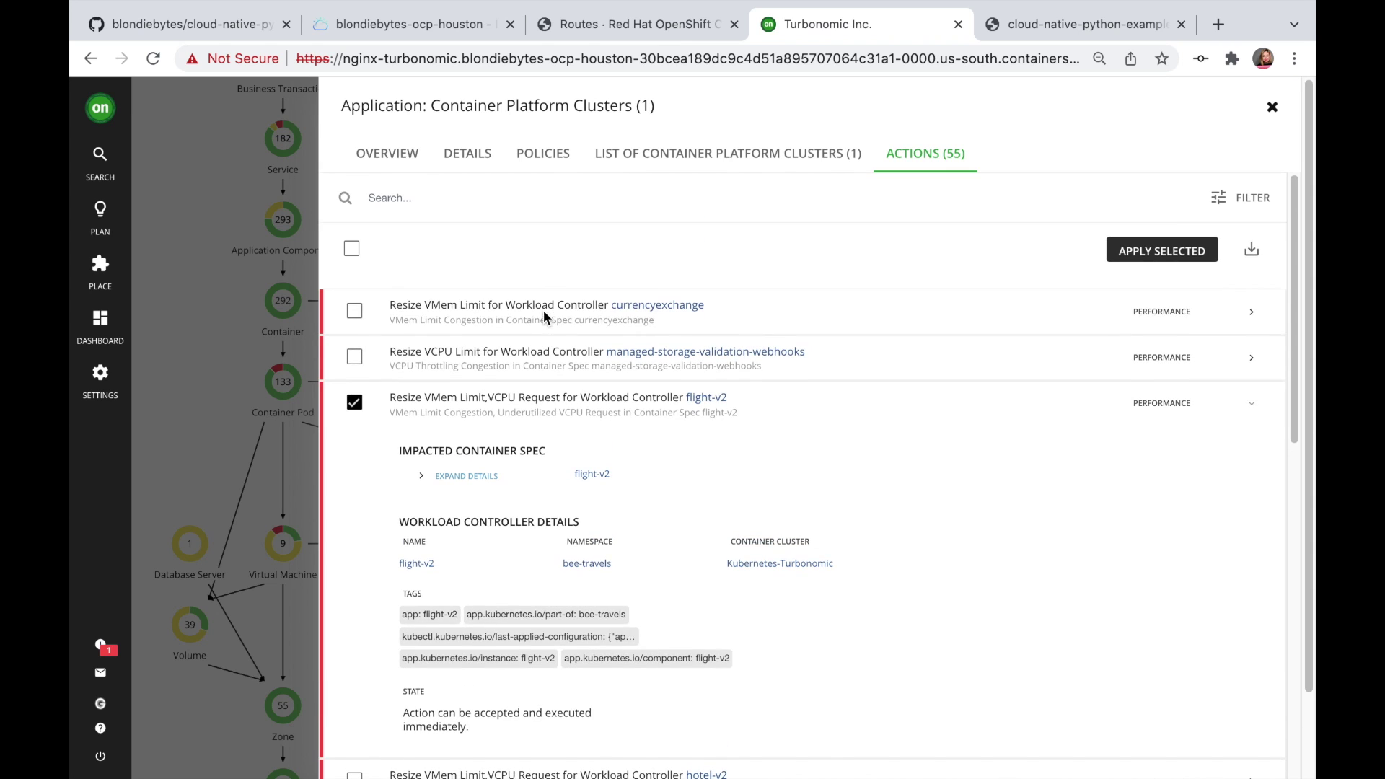
click(1176, 254)
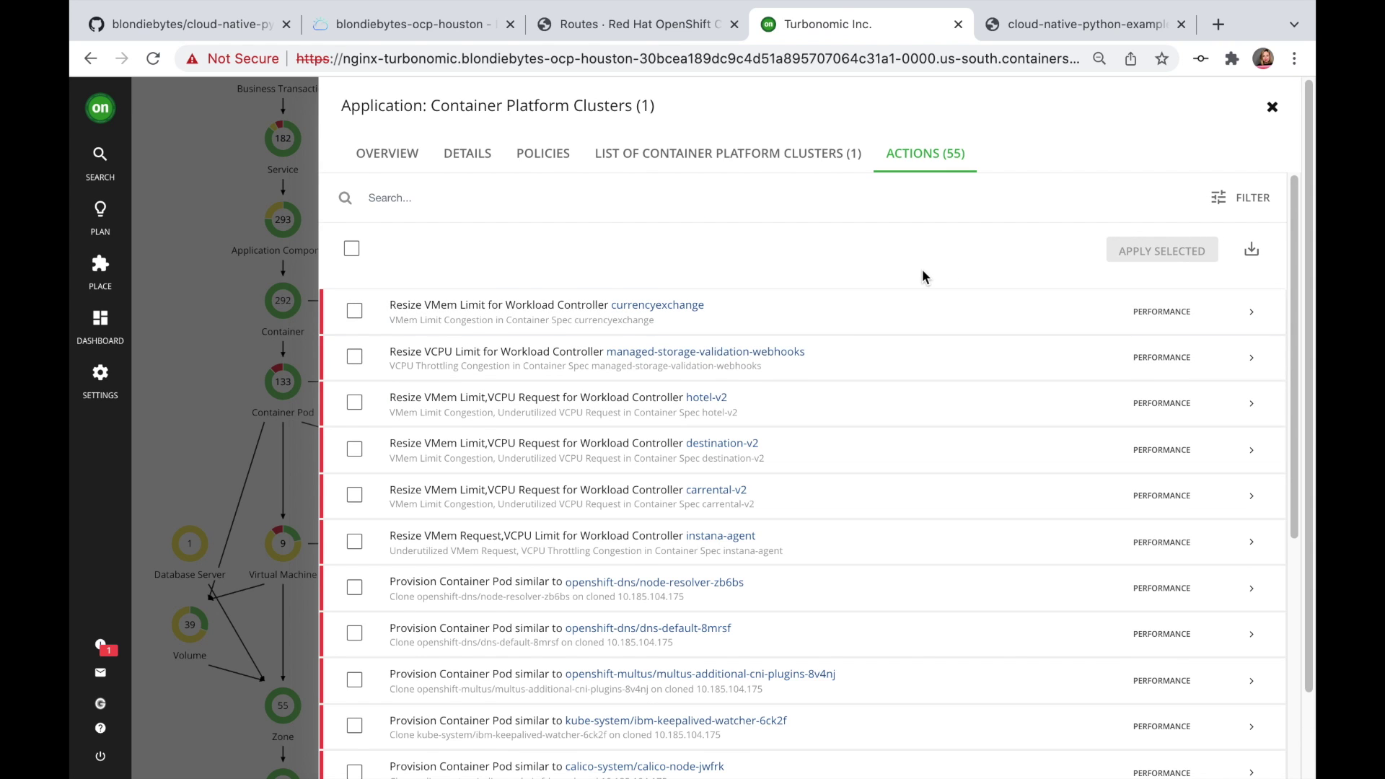